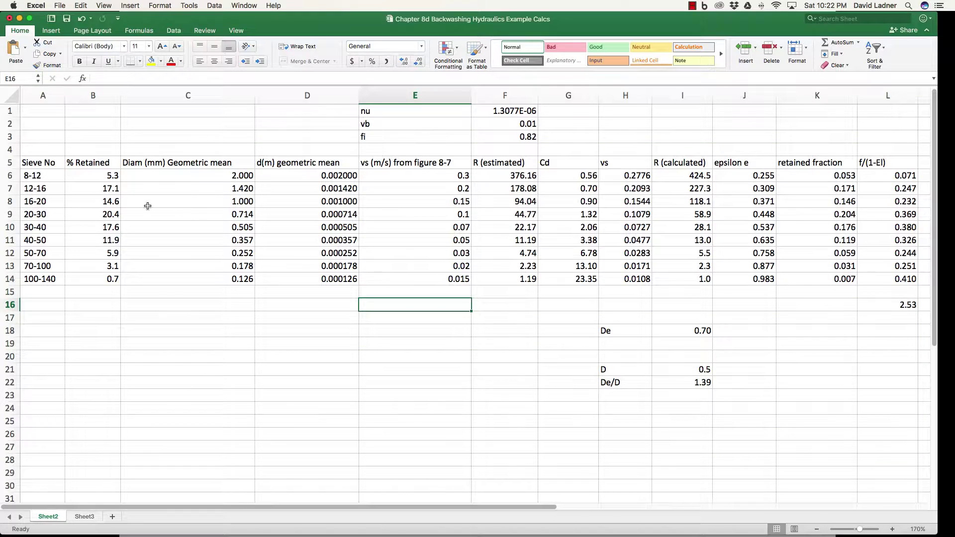
left_click_drag(35, 177, 40, 276)
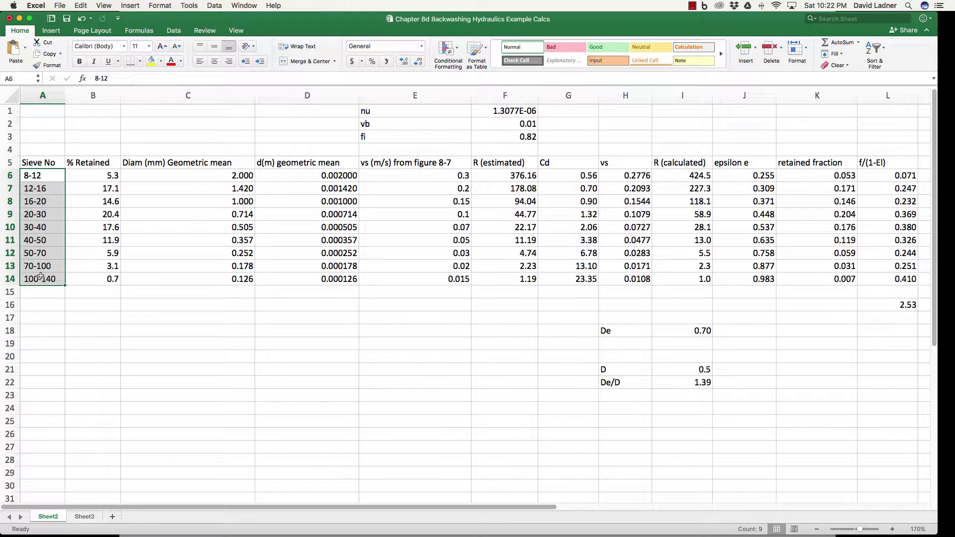
left_click_drag(113, 174, 106, 278)
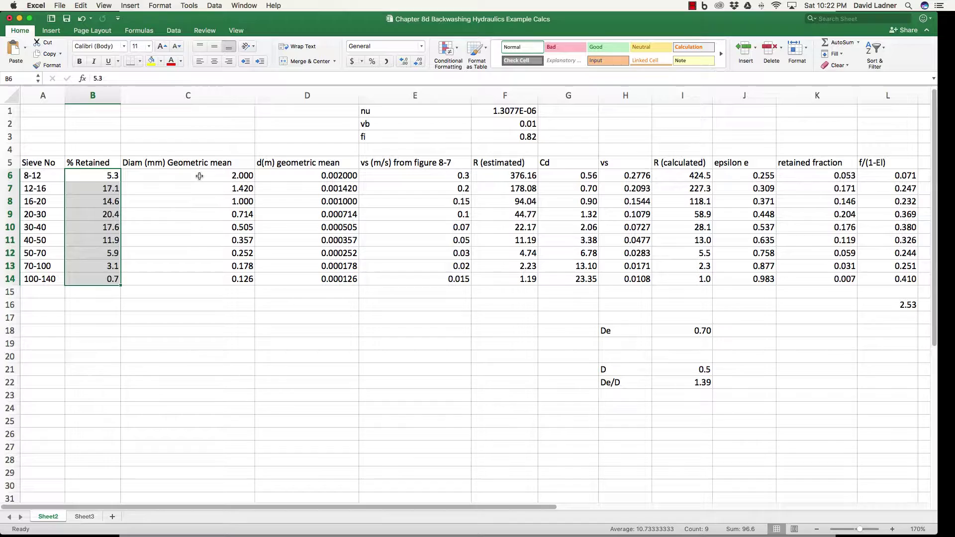
left_click_drag(197, 177, 200, 280)
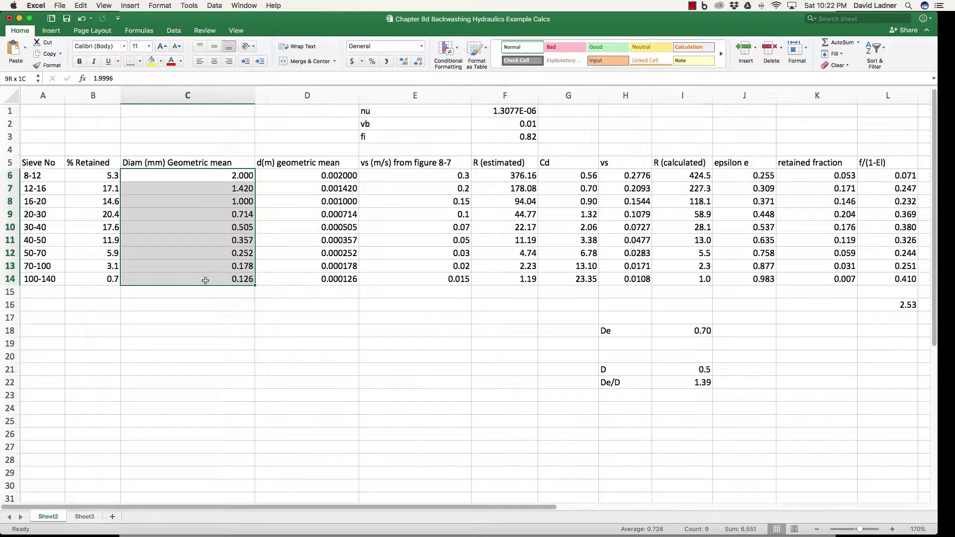
left_click(242, 179)
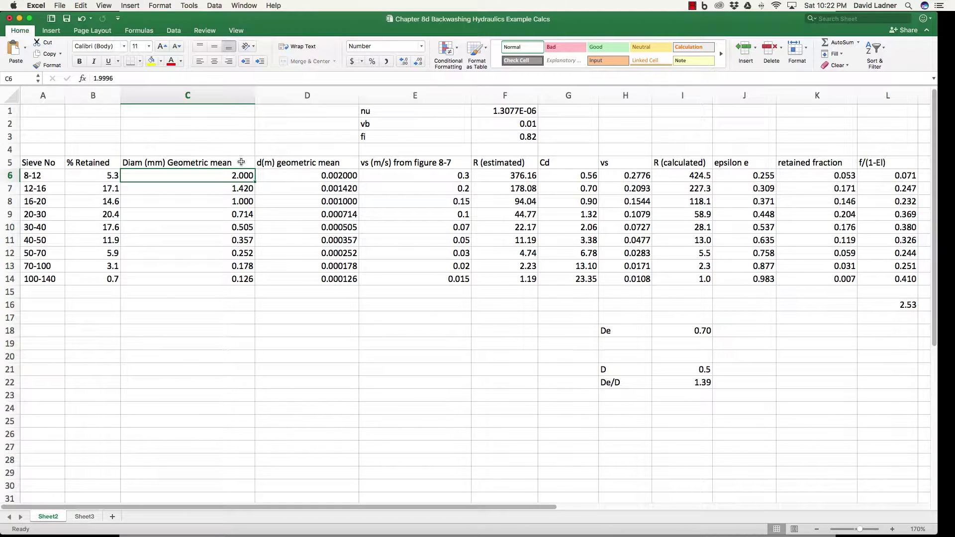
left_click(241, 164)
left_click(240, 177)
left_click(241, 191)
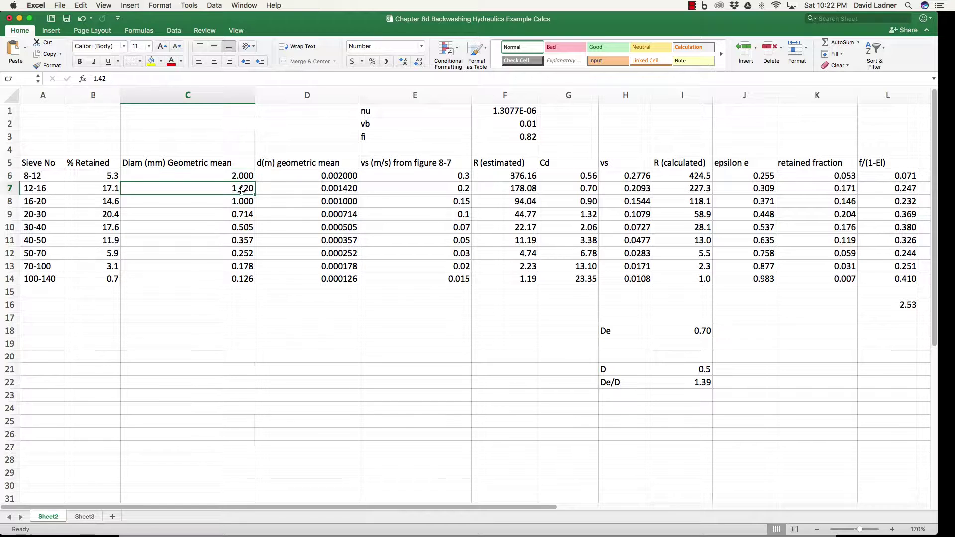
key("Up")
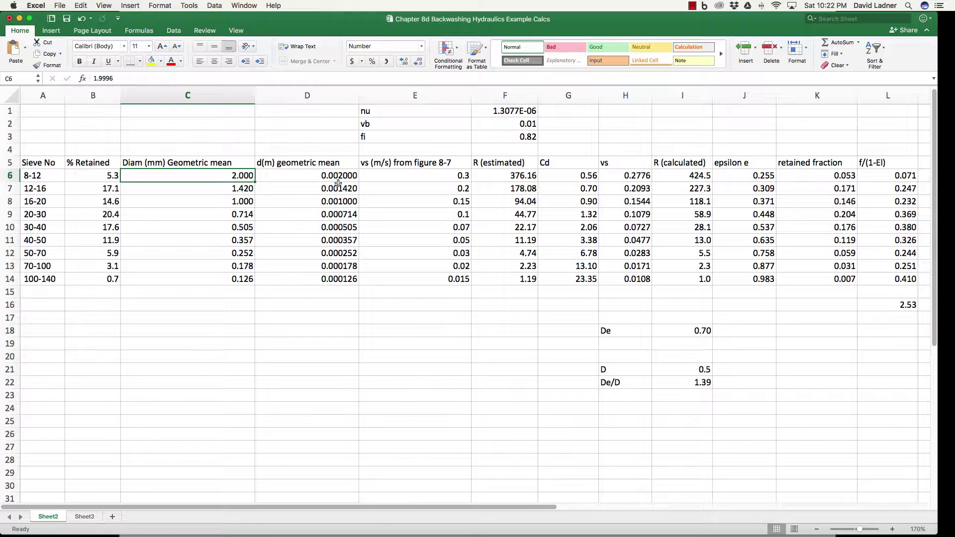
left_click_drag(333, 176, 331, 279)
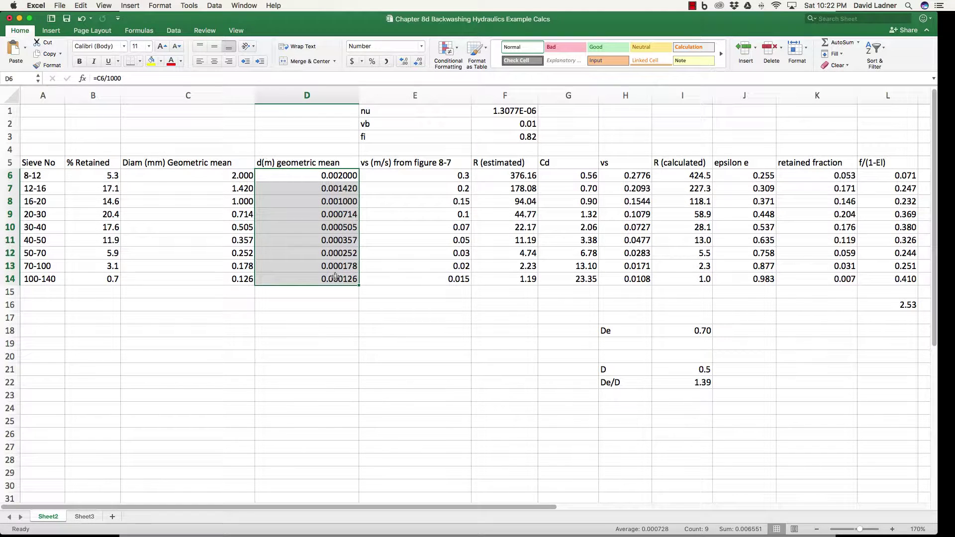
left_click(269, 164)
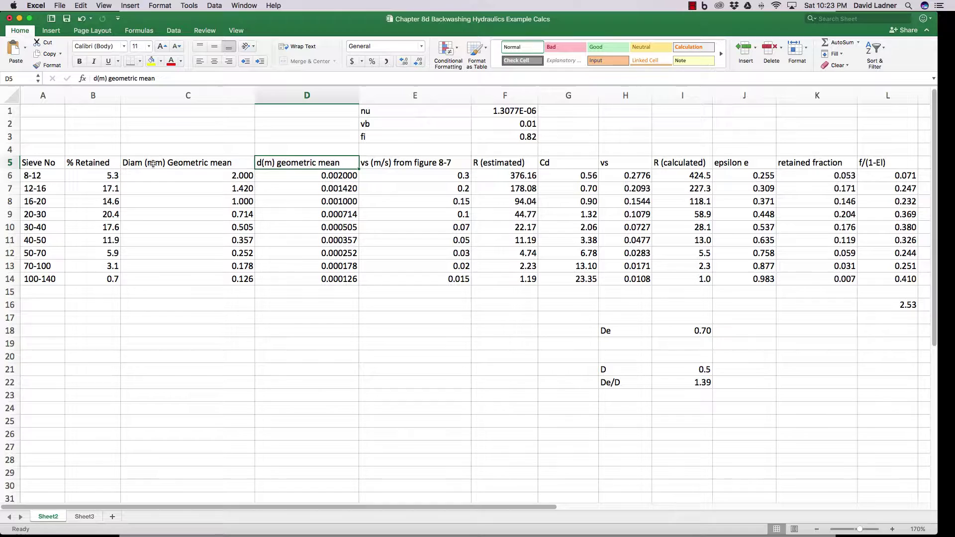
left_click(153, 164)
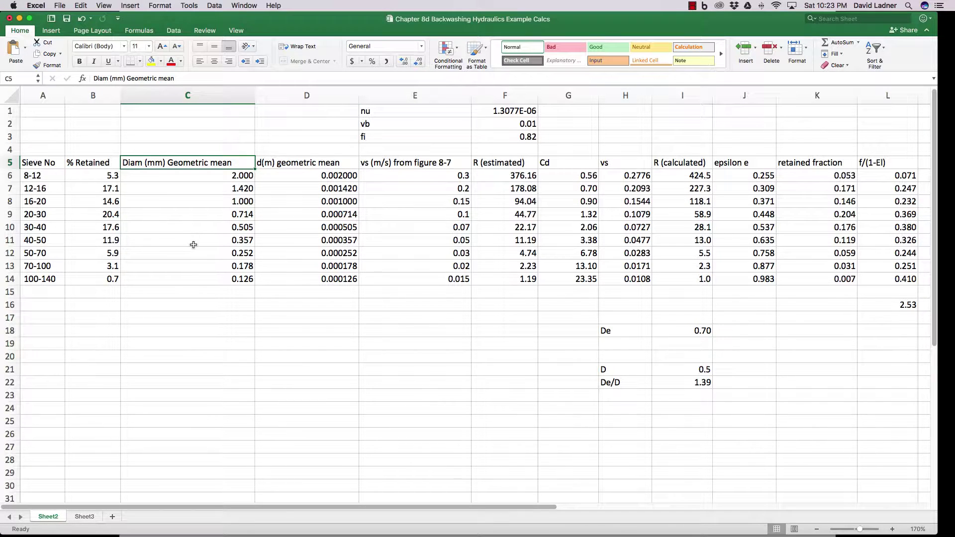
left_click(333, 176)
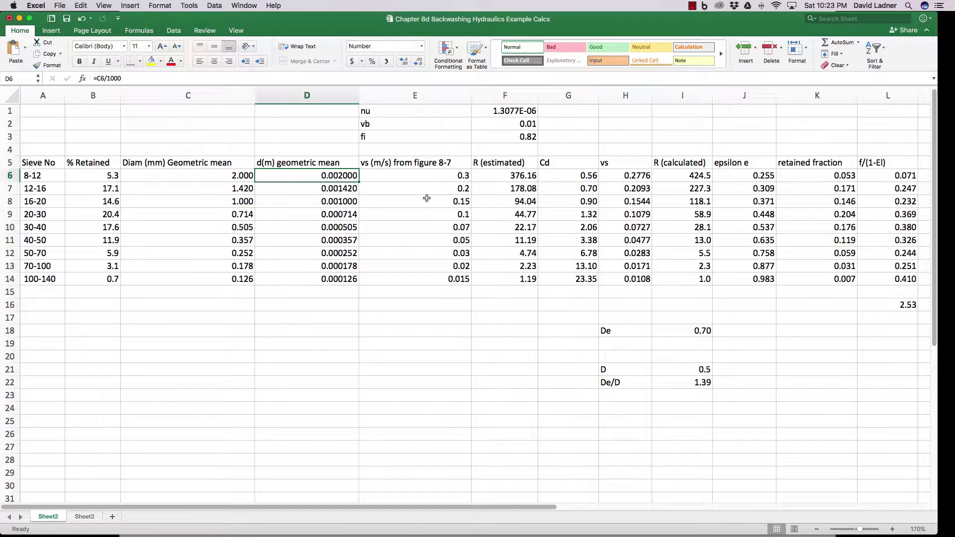
left_click(424, 178)
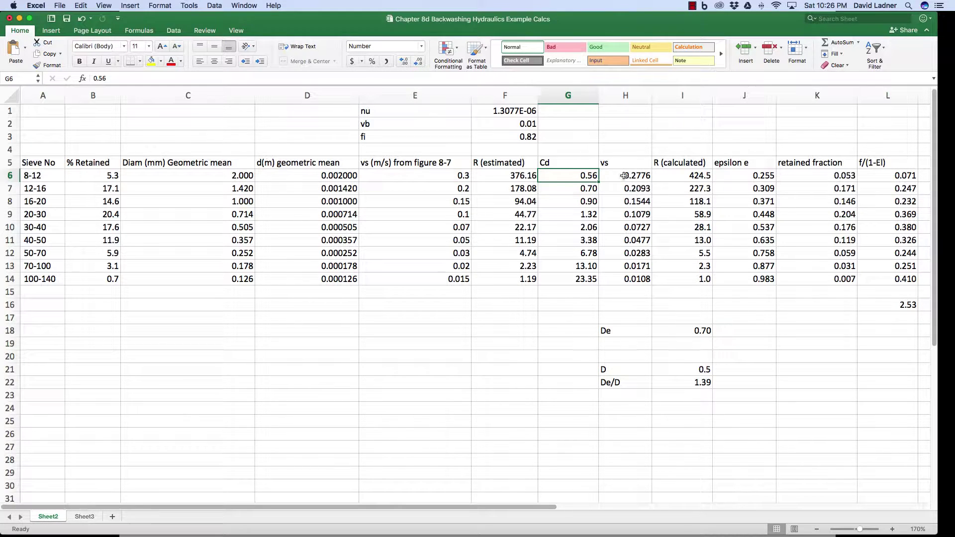
left_click(624, 176)
left_click(578, 175)
key("Down")
key("Left")
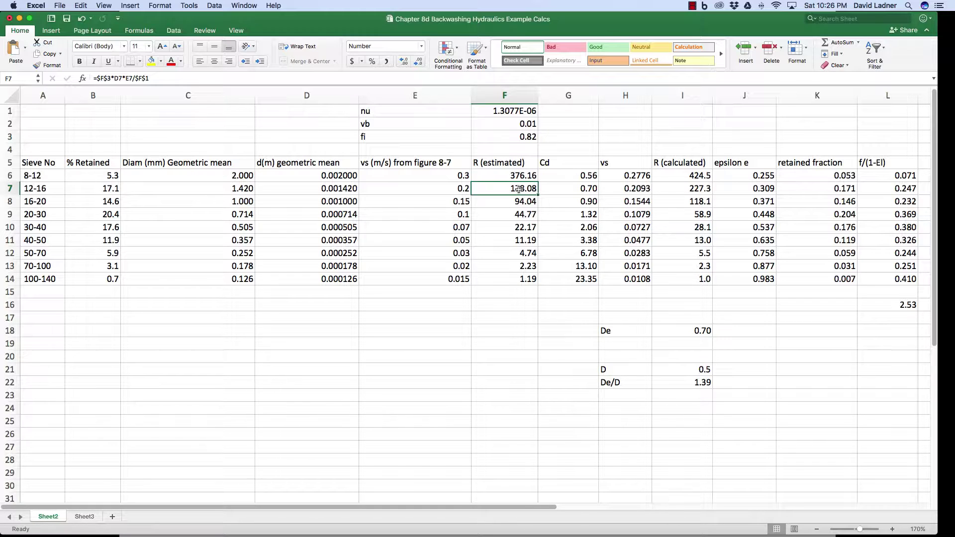
left_click(450, 189)
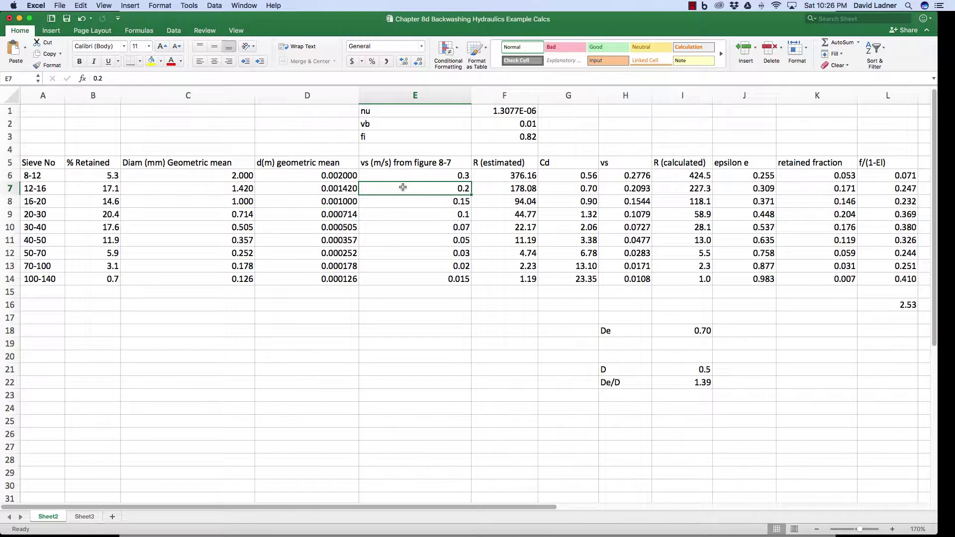
left_click(626, 190)
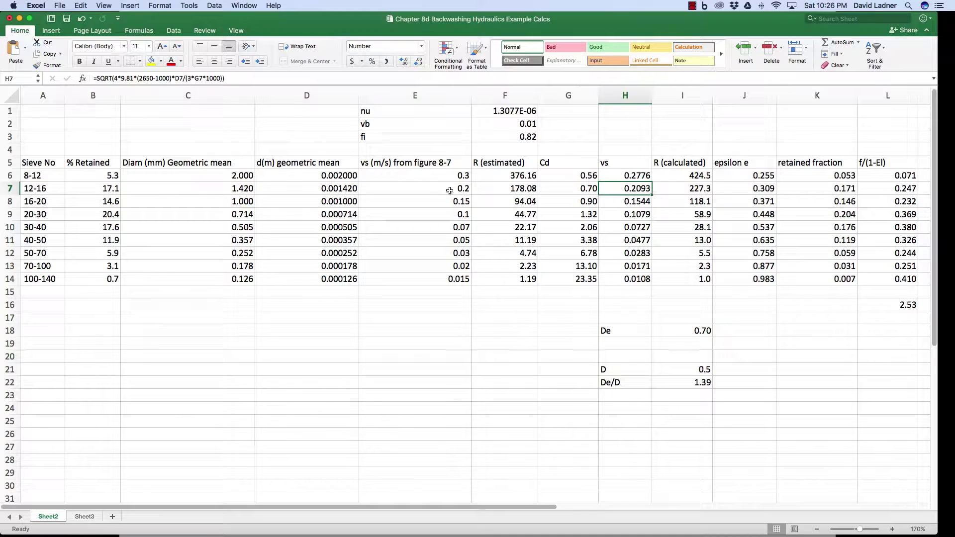
left_click(432, 189)
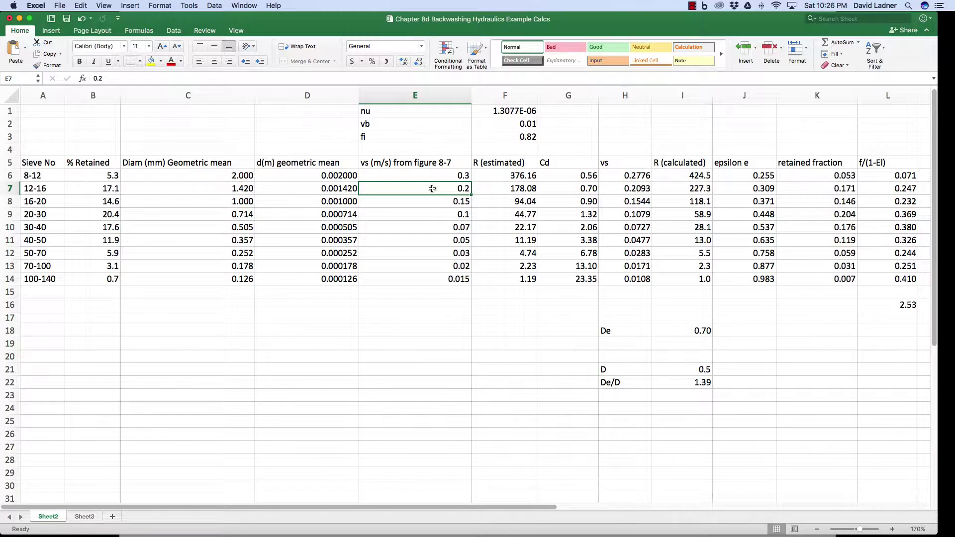
key("super+Tab")
key("super+Tab")
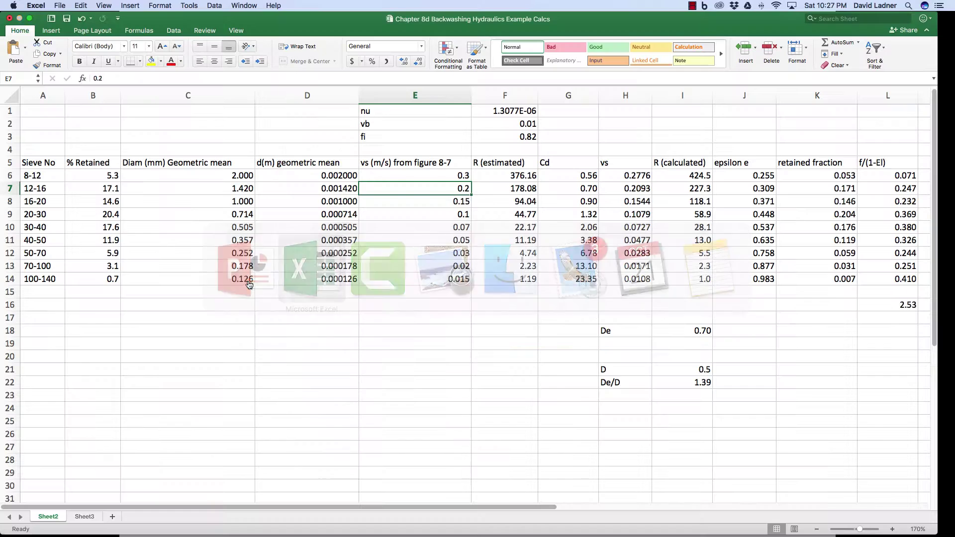
key("Up")
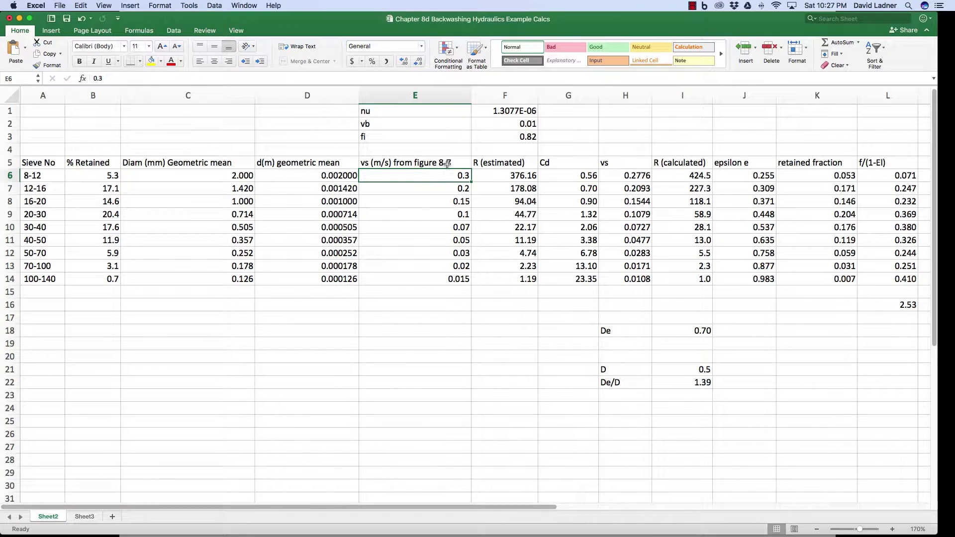
left_click(235, 201)
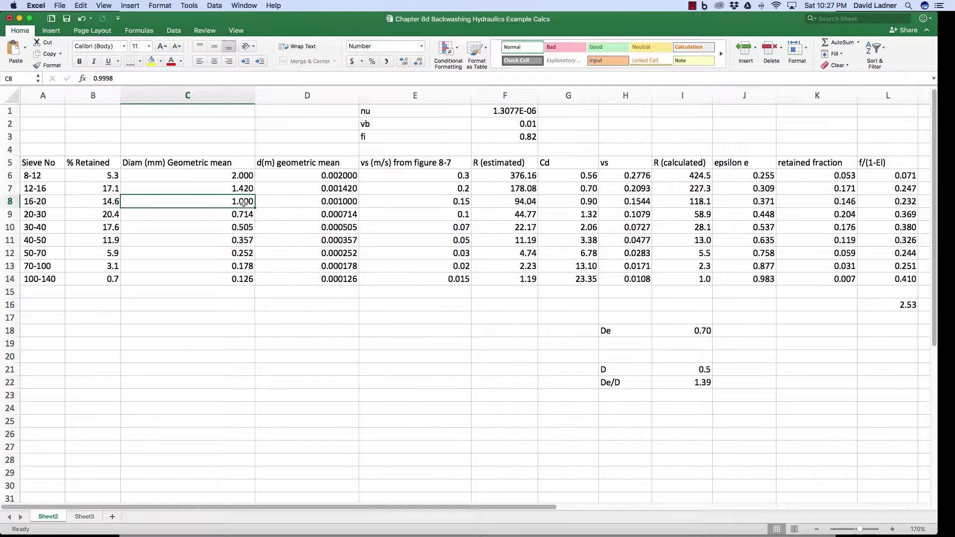
left_click(430, 203)
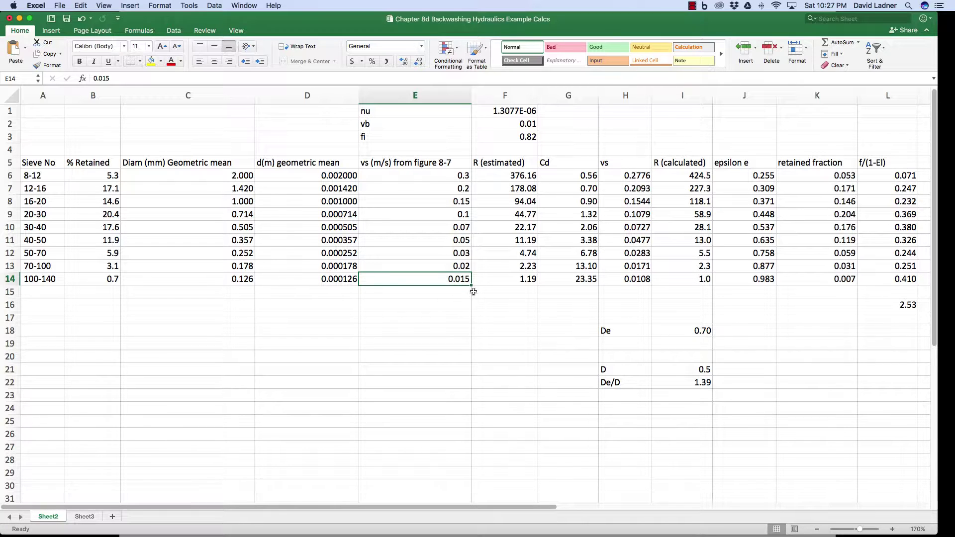
left_click_drag(445, 177, 443, 275)
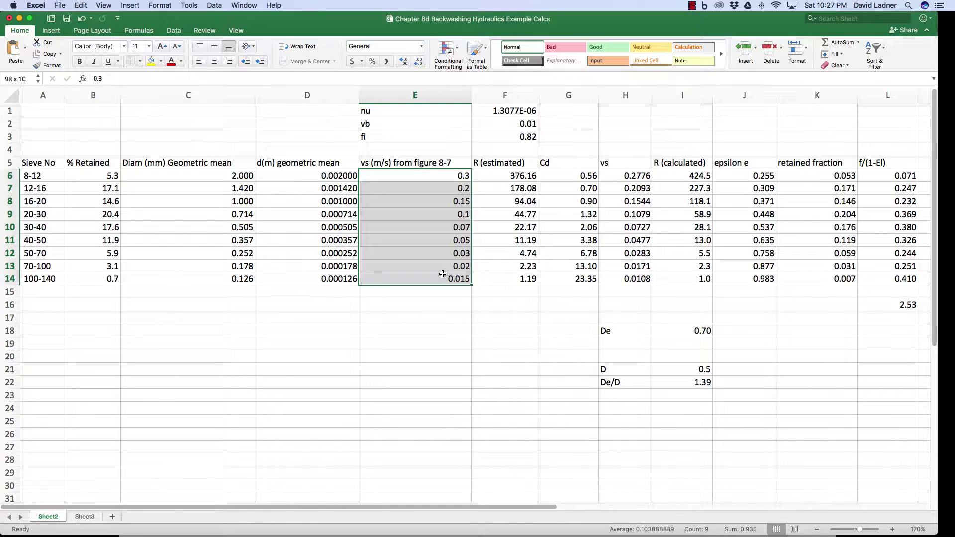
left_click(516, 176)
double_click(515, 176)
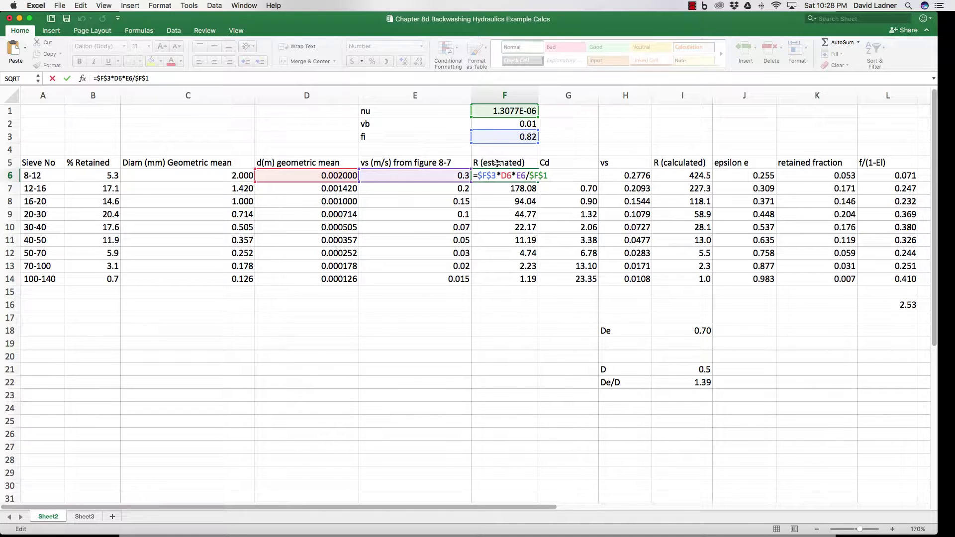
double_click(565, 188)
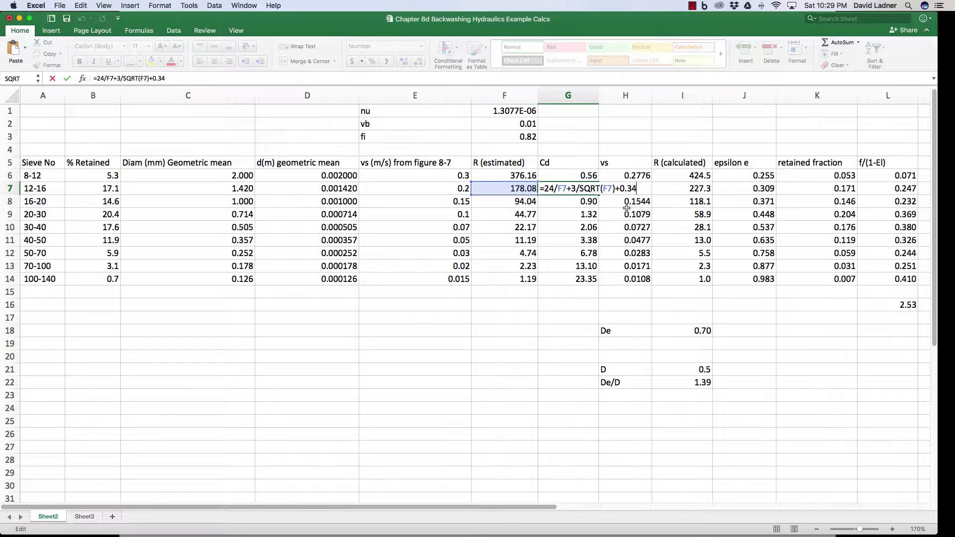
key("Return")
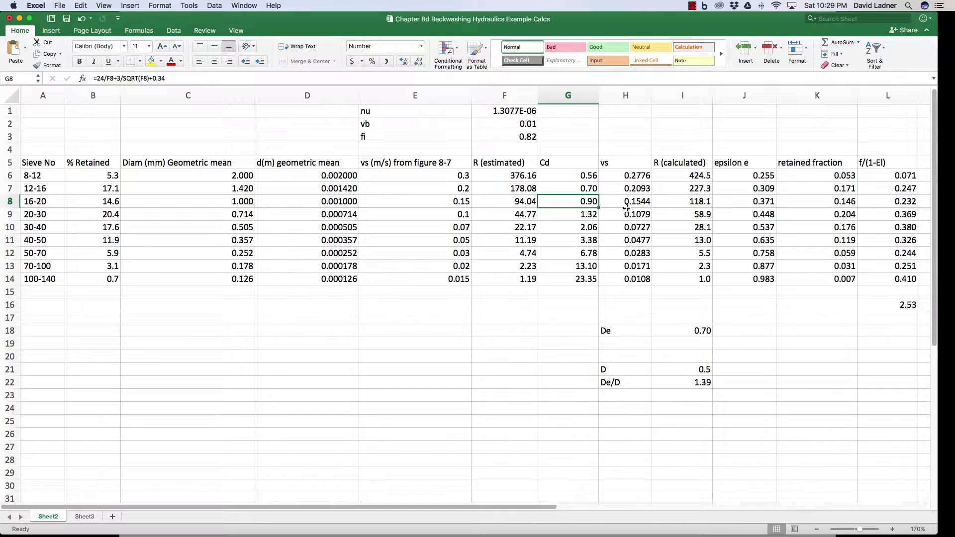
Open H6's SQRT settling velocity formula for editing and step back to its G6 term.
key("Up")
key("Right")
key("Up")
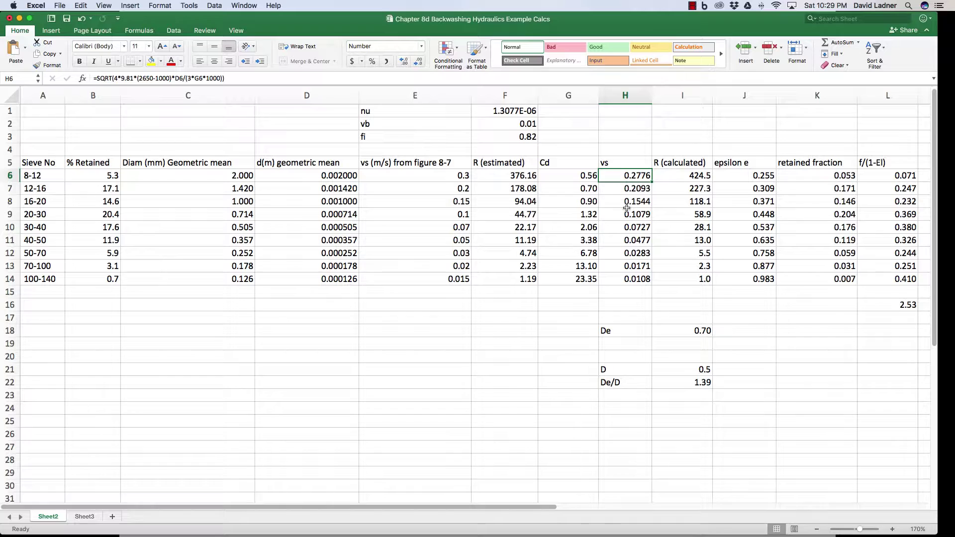
key("F2")
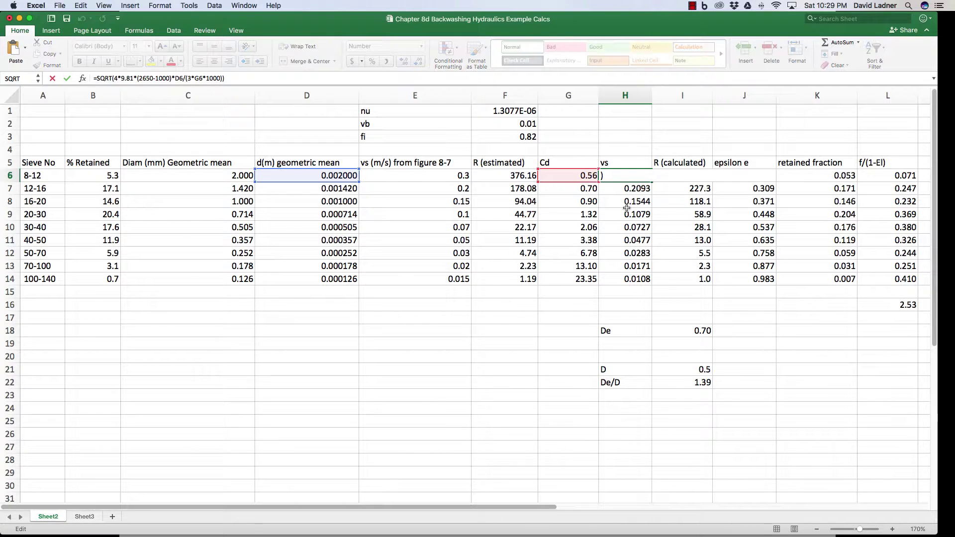
key("Left")
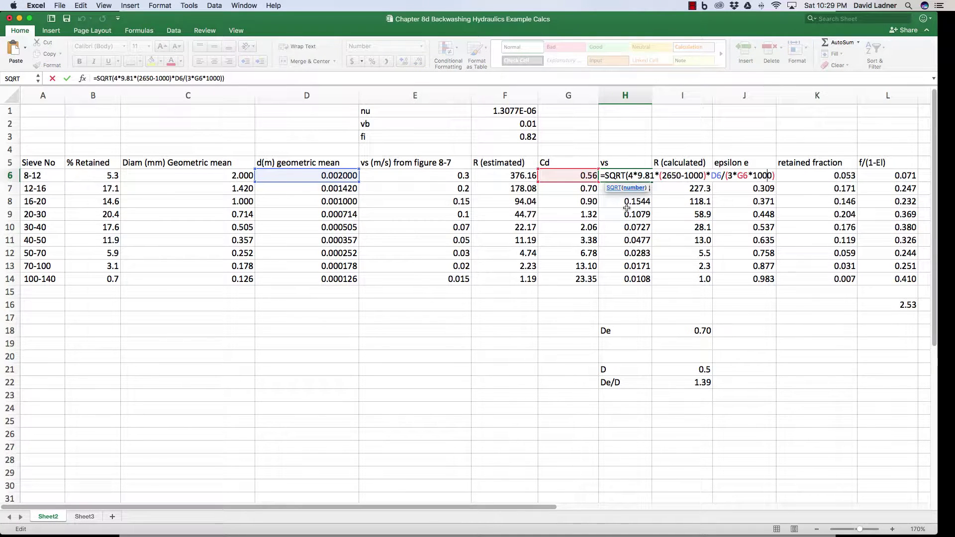
key("Left")
key("Left")
key("Left")
key("Left")
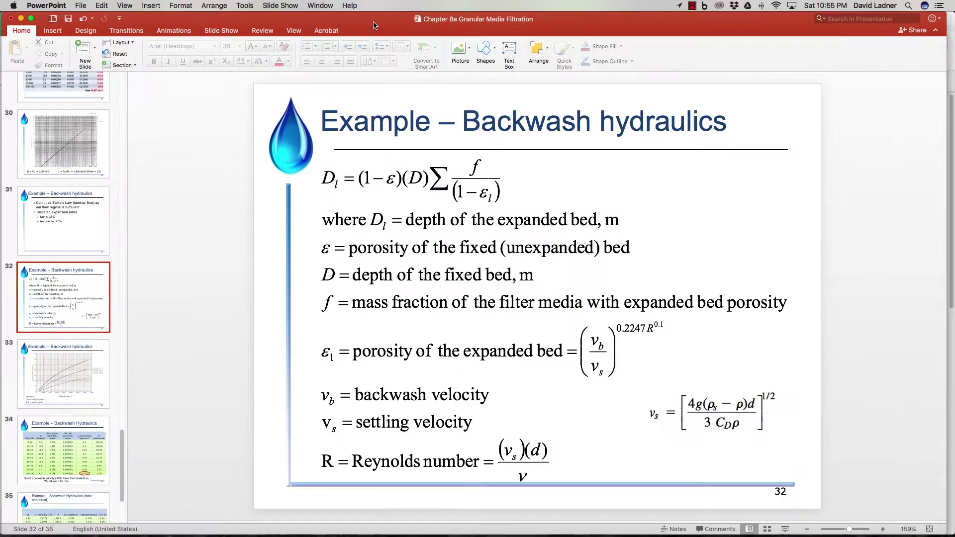
Bring the Chapter 8a Granular Media Filtration deck in front of Chapter 7a.
left_click(374, 24)
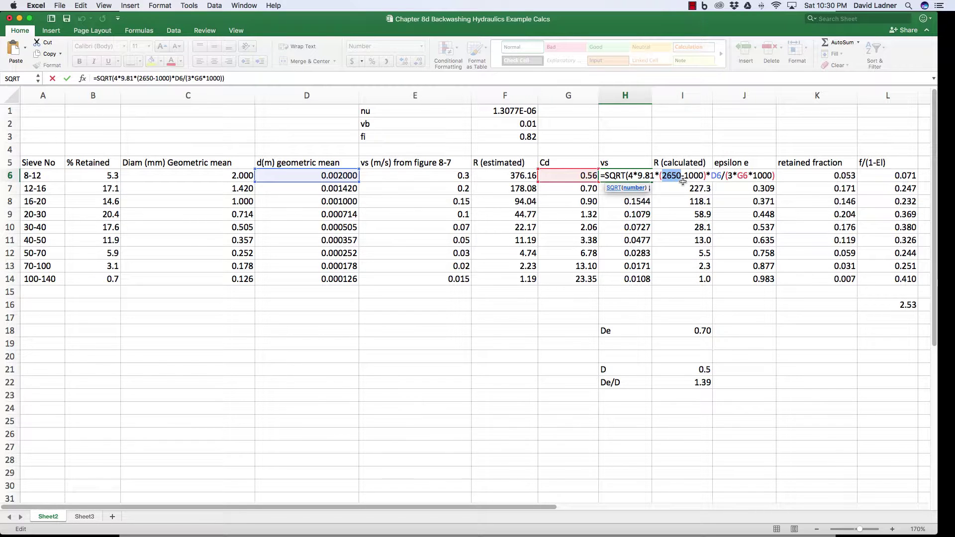
Switch to PowerPoint's slide 27 example, leaving the H6 formula unchanged.
key("super+Tab")
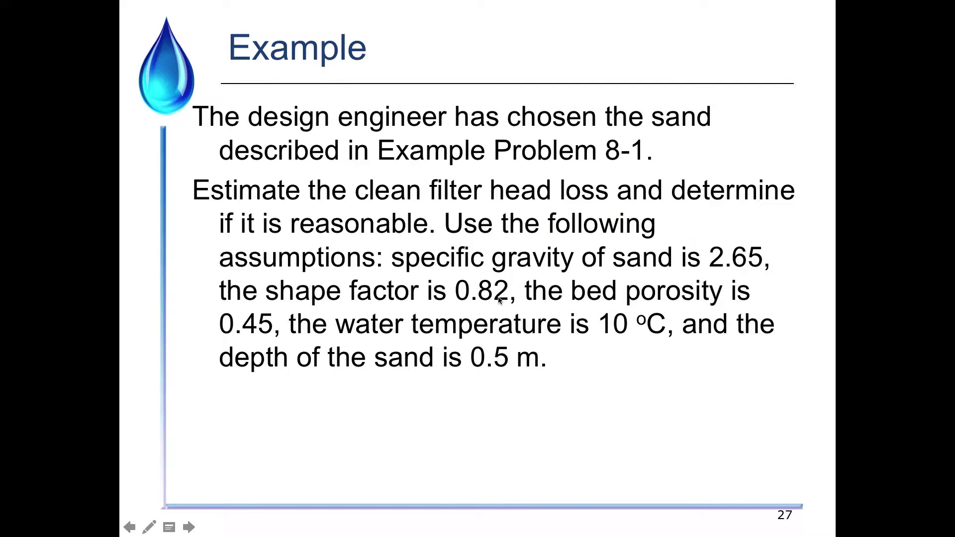
Return from the specific gravity 2.65 example slide to the Excel backwashing sheet.
key("super+Tab")
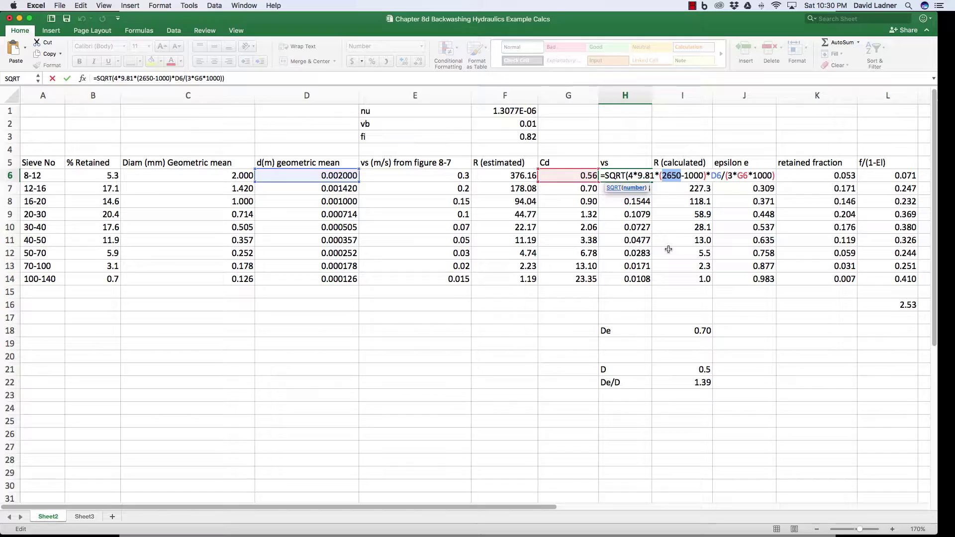
Commit H6's settling velocity (0.2776) and open I6's Reynolds formula =(D6)*H6/$F$1.
key("Return")
key("Up")
key("Right")
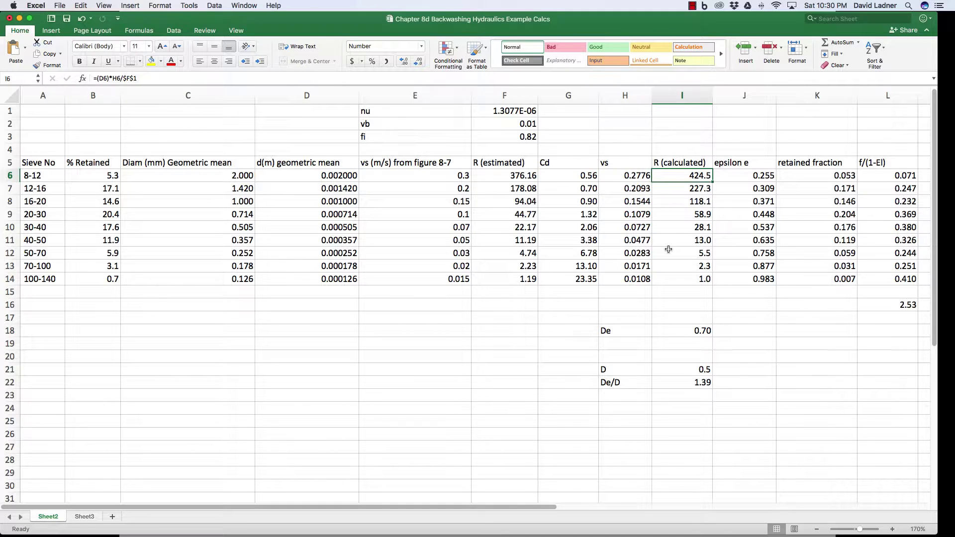
key("F2")
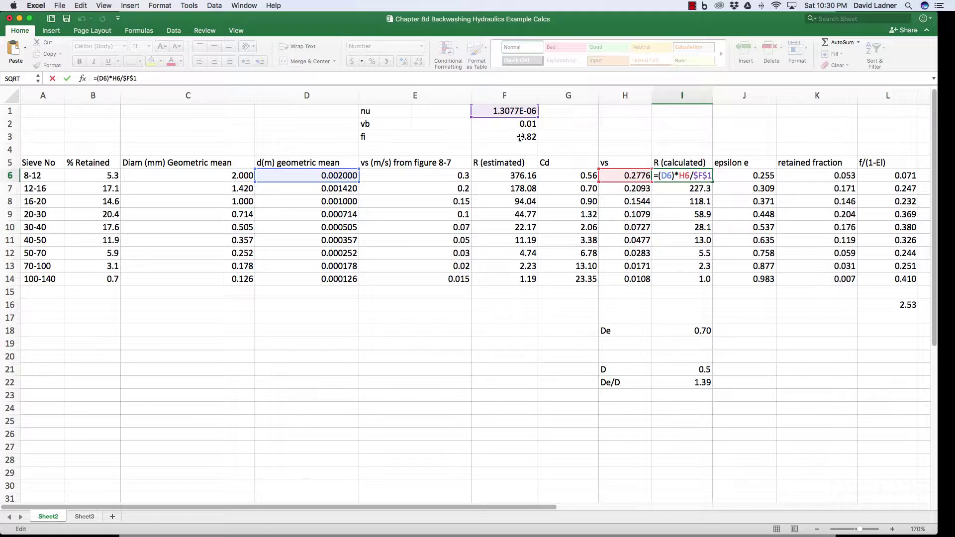
Inspect F6's estimated Reynolds number formula, then reopen I6's calculated Reynolds formula.
left_click(502, 176)
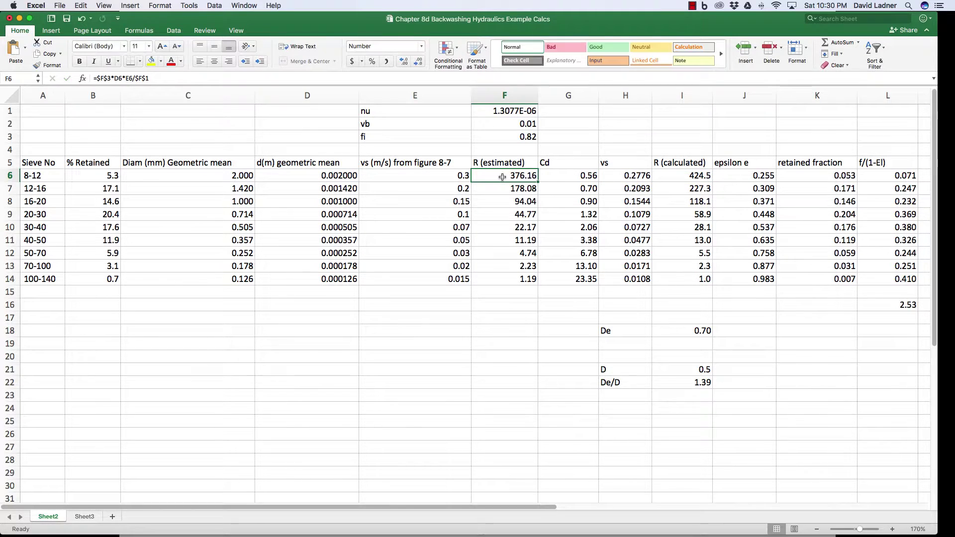
double_click(503, 176)
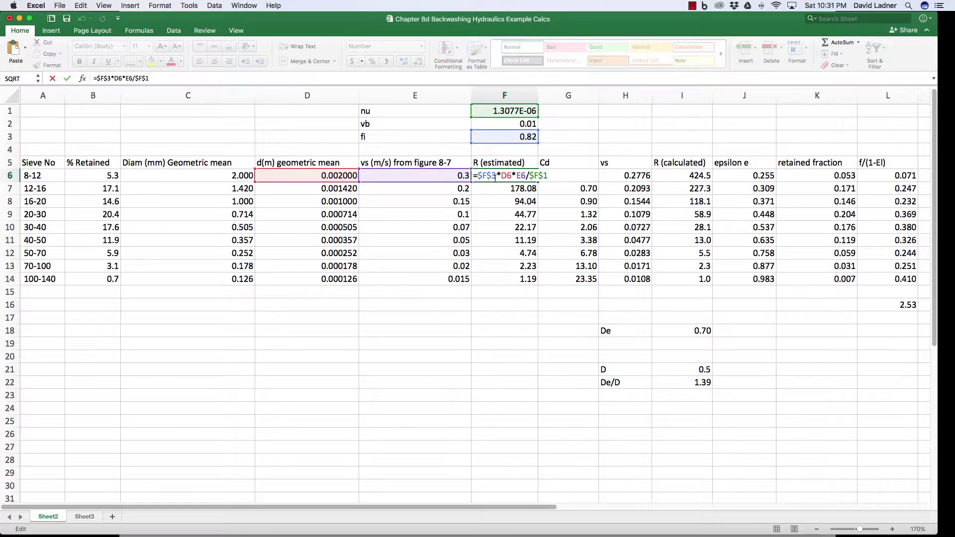
double_click(681, 176)
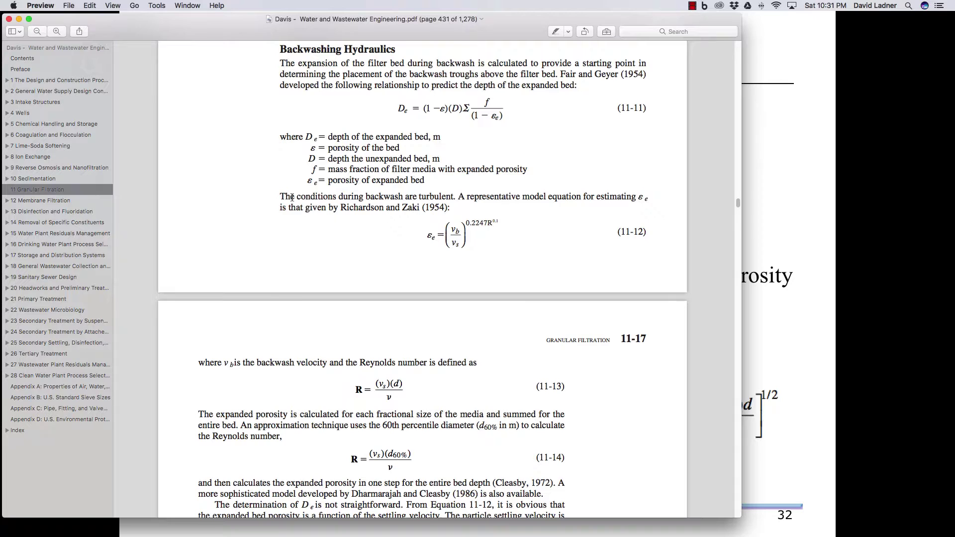
Highlight the turbulent-backwash sentence, the Richardson and Zaki (1954) citation, and exponent 0.2247.
left_click_drag(279, 197, 647, 198)
left_click(477, 198)
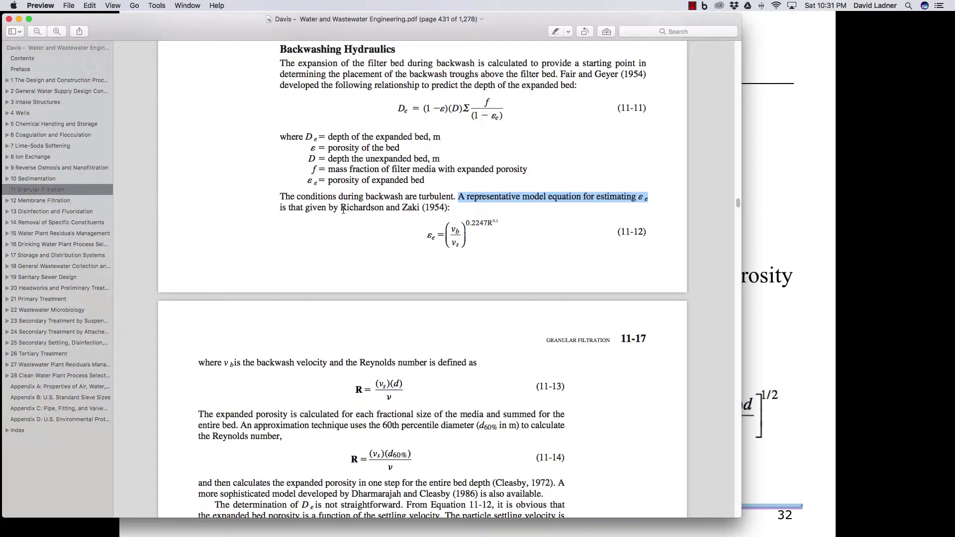
left_click_drag(342, 208, 452, 209)
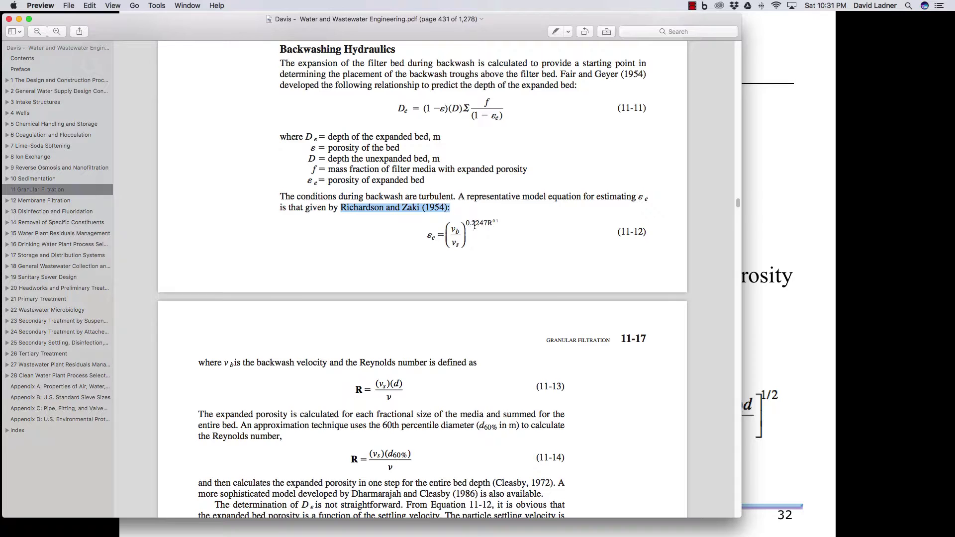
left_click_drag(466, 223, 498, 222)
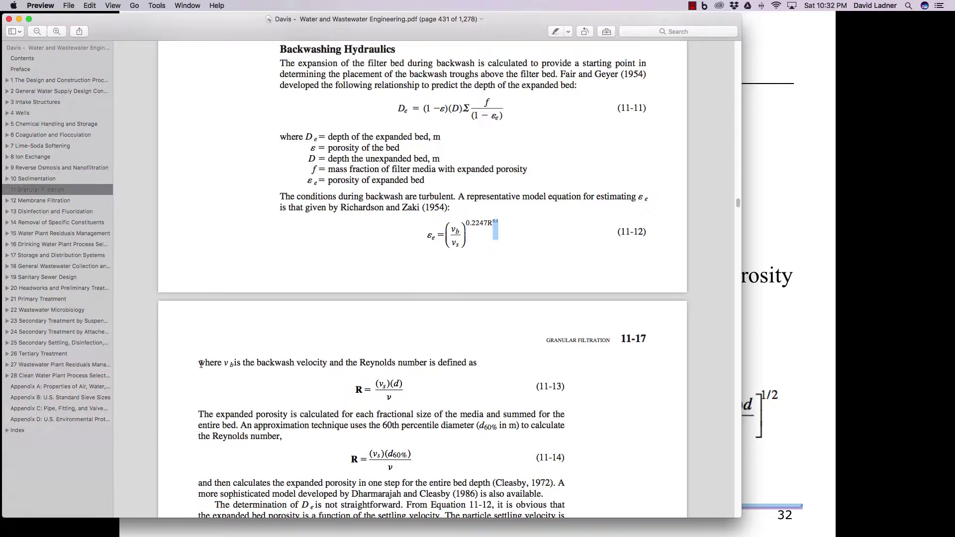
Highlight the line defining backwash velocity vb and the Reynolds number, then return to Excel.
left_click_drag(201, 365, 477, 363)
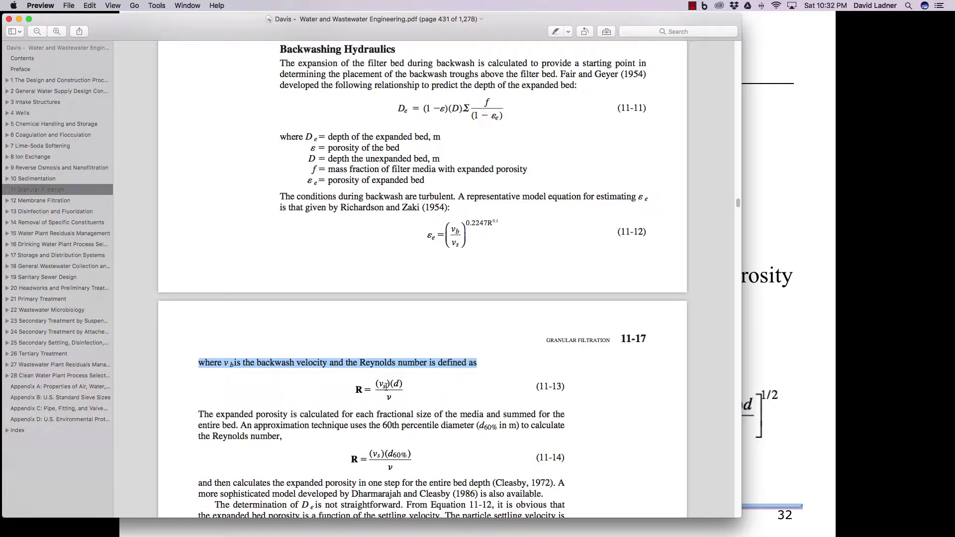
key("super+Tab")
key("super+Tab")
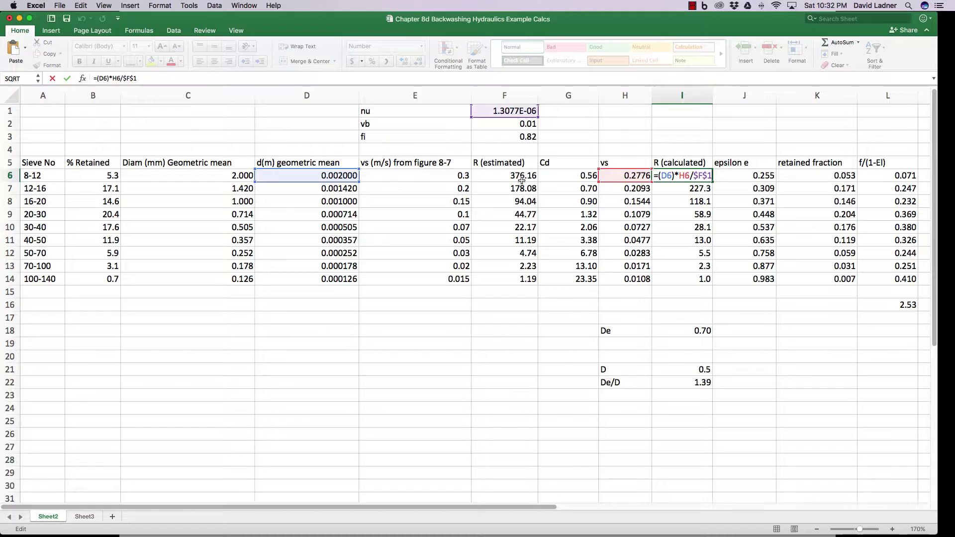
Recheck the textbook, then commit I6's Reynolds number formula unchanged, showing 424.5.
key("super+Tab")
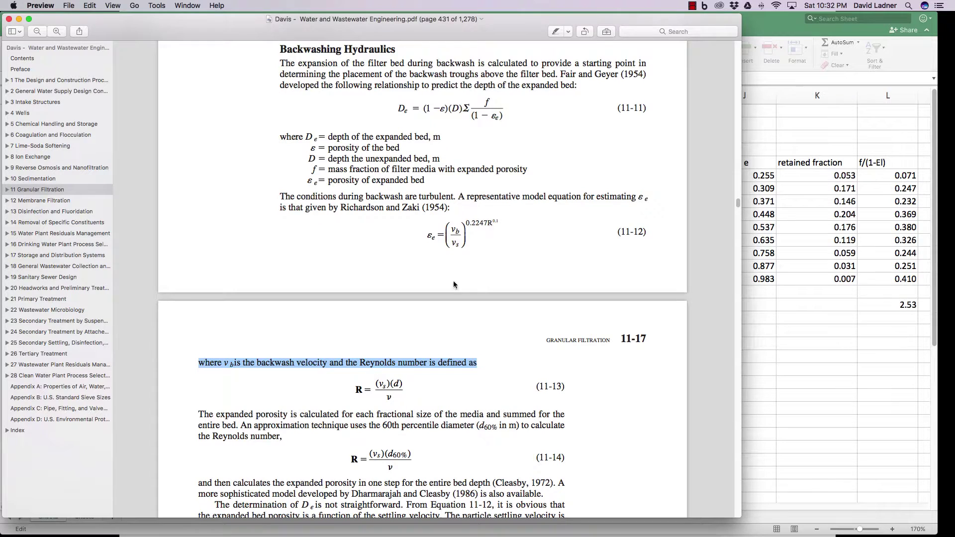
key("super+Tab")
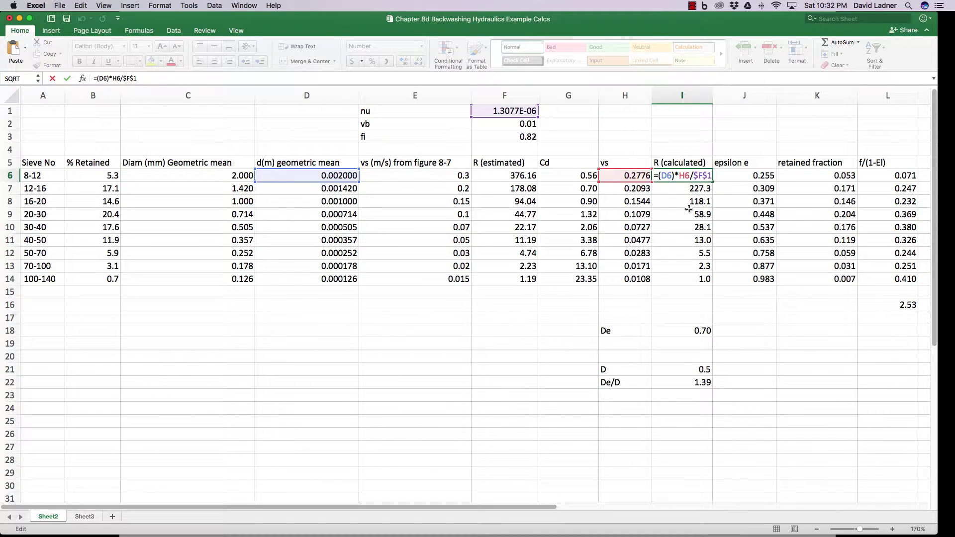
key("Return")
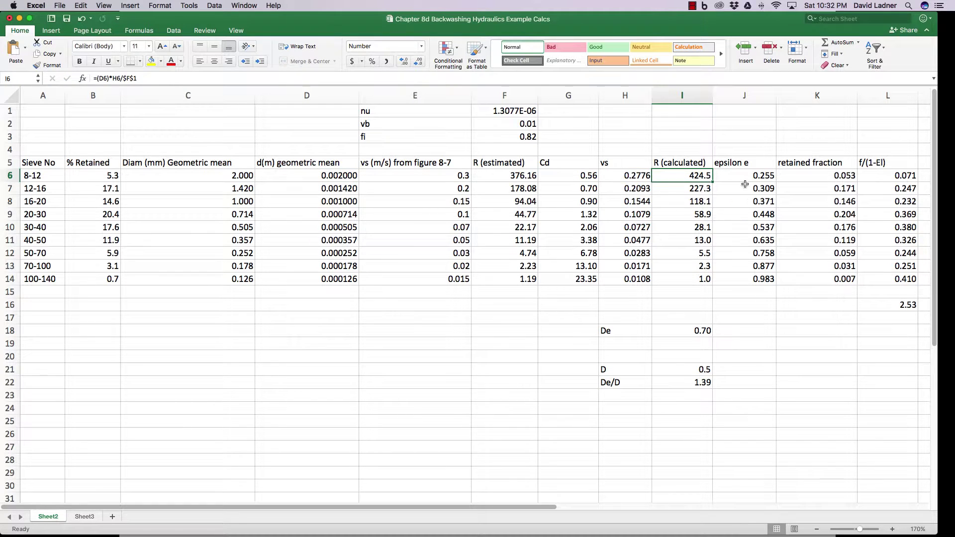
Open J6's formula =($F$2/H6)^(0.2247*I6^0.1), highlight 0.2247, and check it against the textbook.
left_click(744, 180)
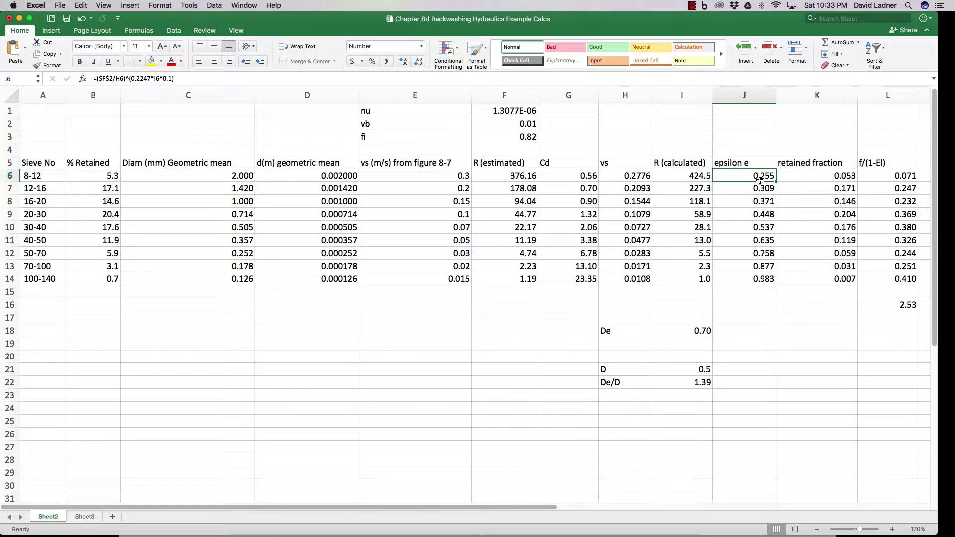
double_click(759, 180)
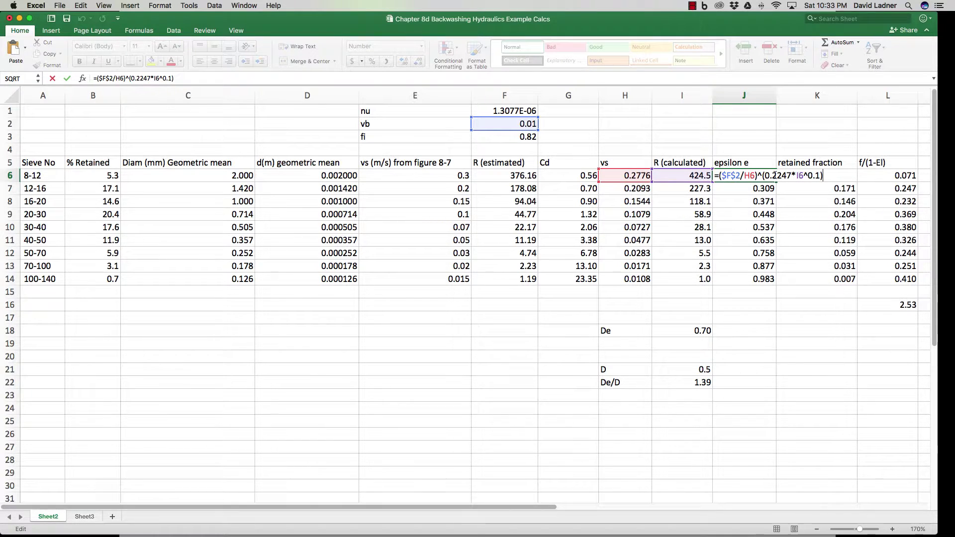
left_click_drag(776, 175, 791, 176)
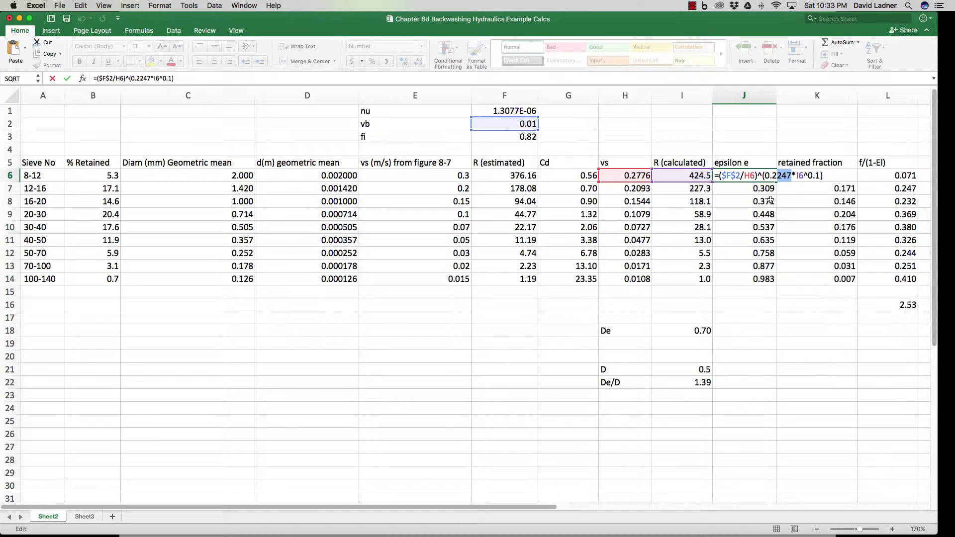
key("super+Tab")
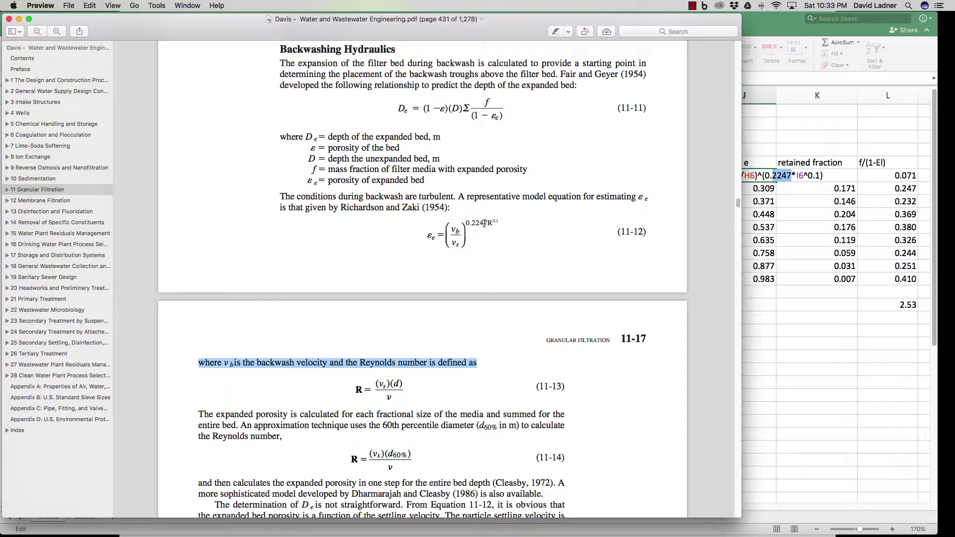
key("super+Tab")
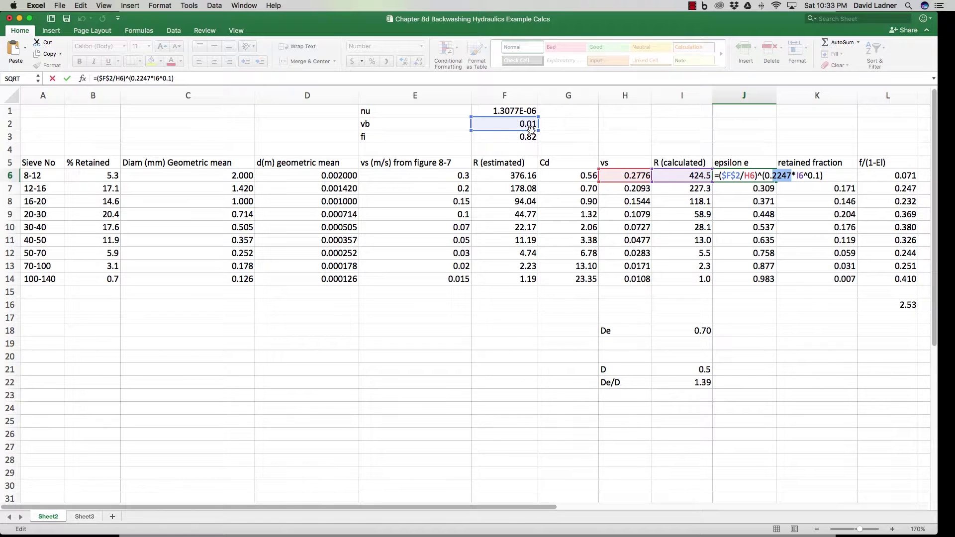
Leave the J6 porosity formula unchanged, keeping epsilon e at 0.255, and briefly switch applications.
key("Escape")
key("super+Tab")
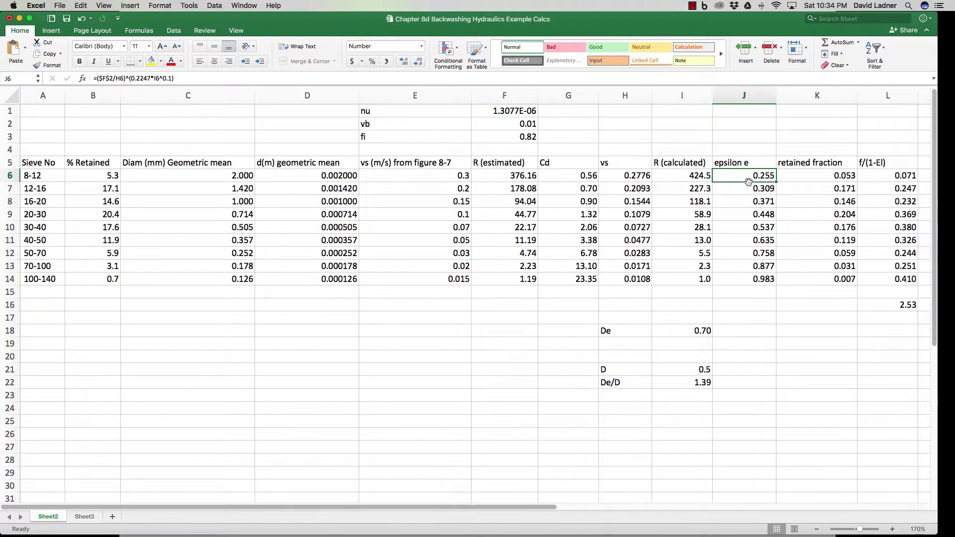
Inspect the first-row formulas in J6, K6 and L6 for porosity, retained fraction and ratio.
double_click(748, 181)
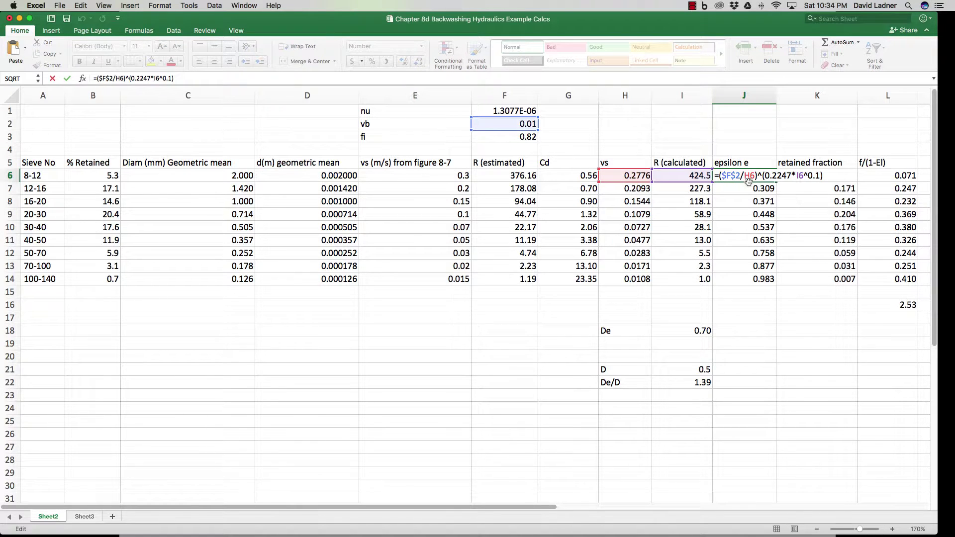
left_click(818, 200)
left_click(824, 174)
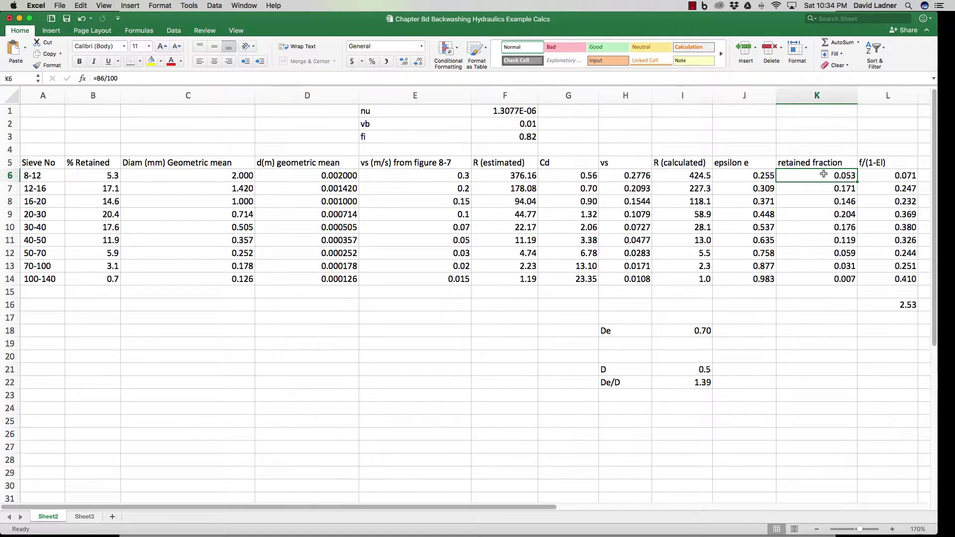
double_click(824, 174)
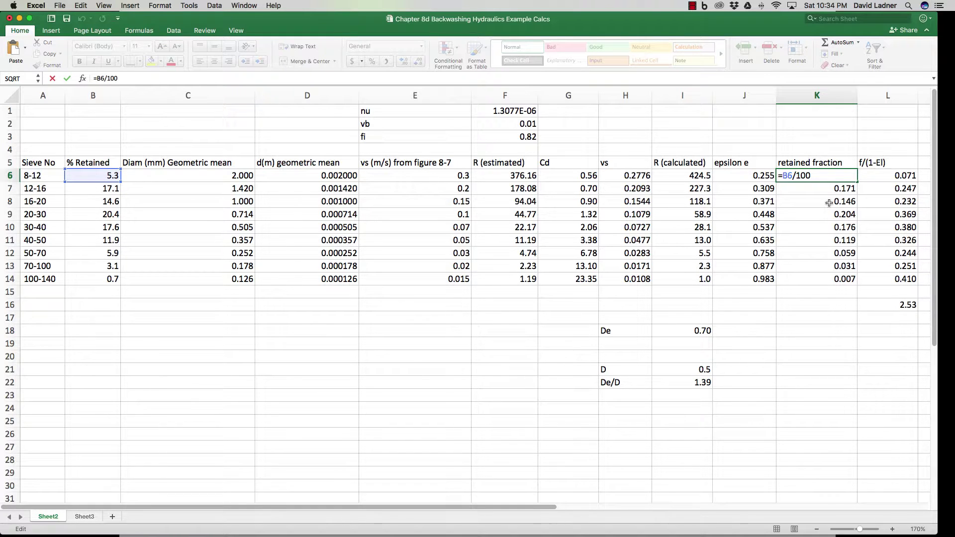
key("Return")
key("Up")
key("Right")
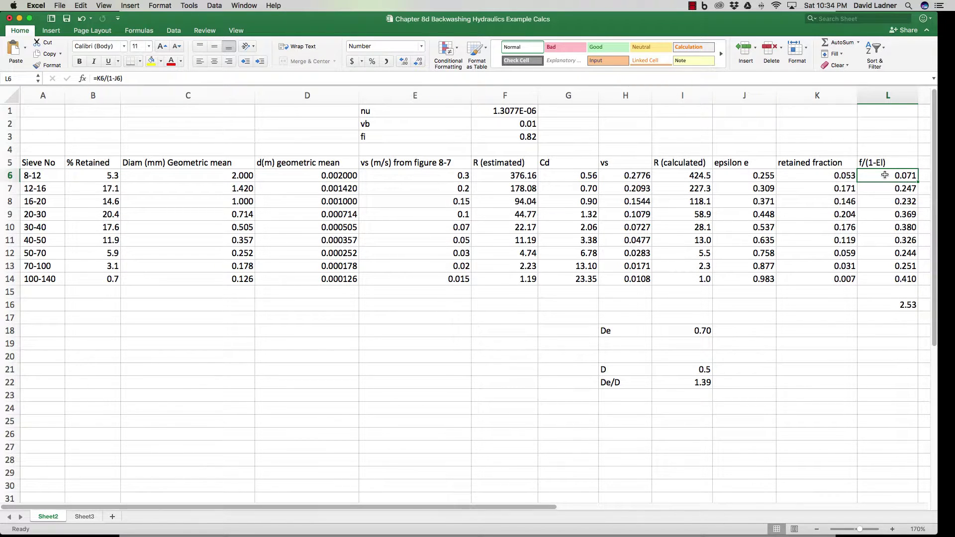
double_click(885, 177)
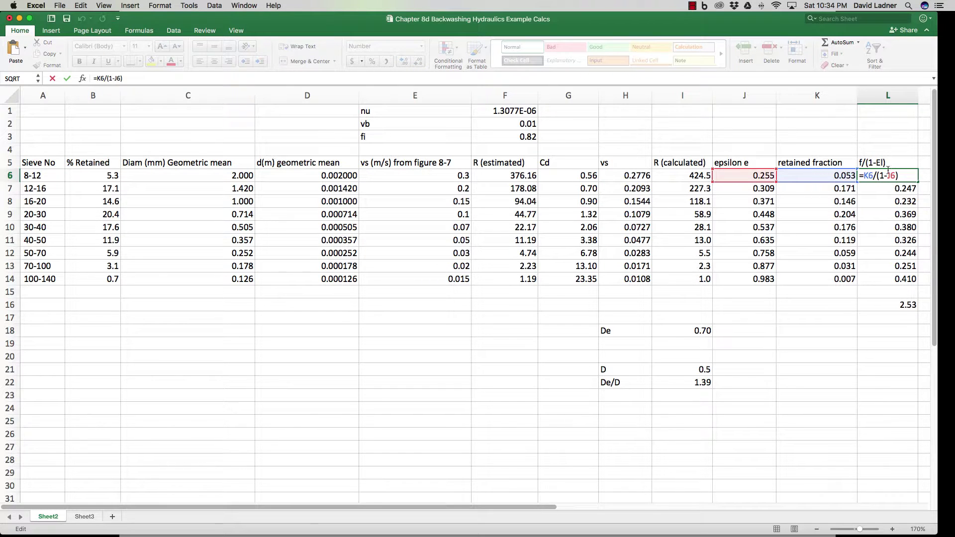
Change the L5 heading from f/(1-El) to f/(1-Ee) and review the column's values.
left_click(880, 162)
double_click(885, 163)
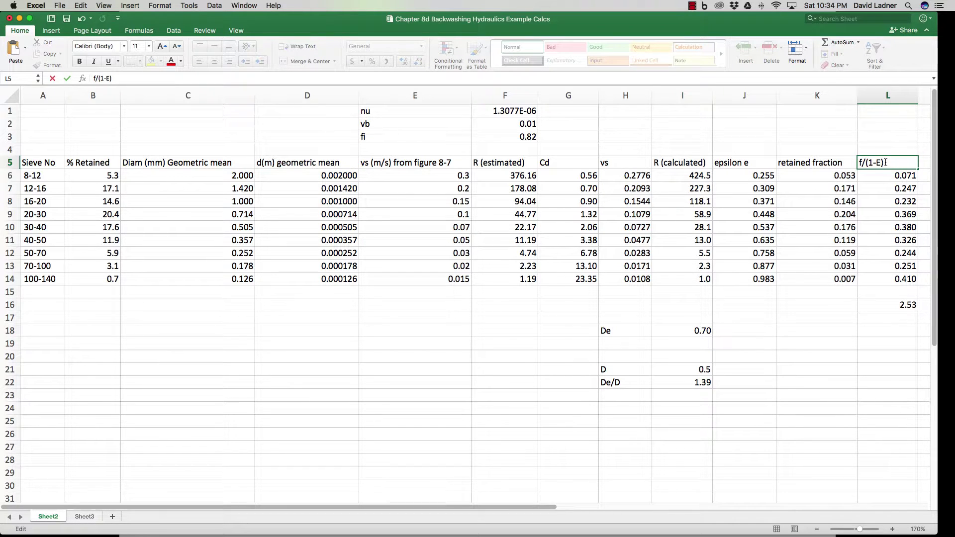
key("BackSpace")
type("e")
key("Return")
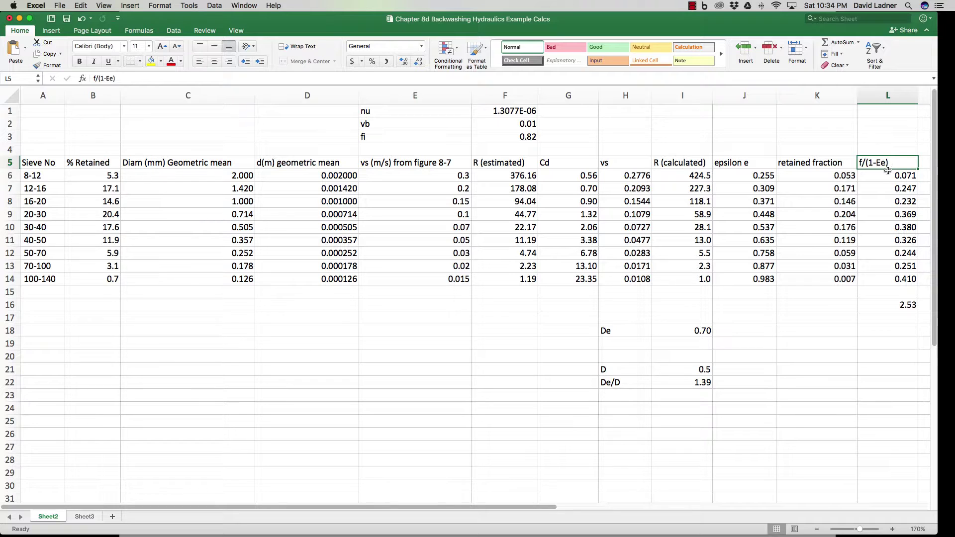
left_click(895, 178)
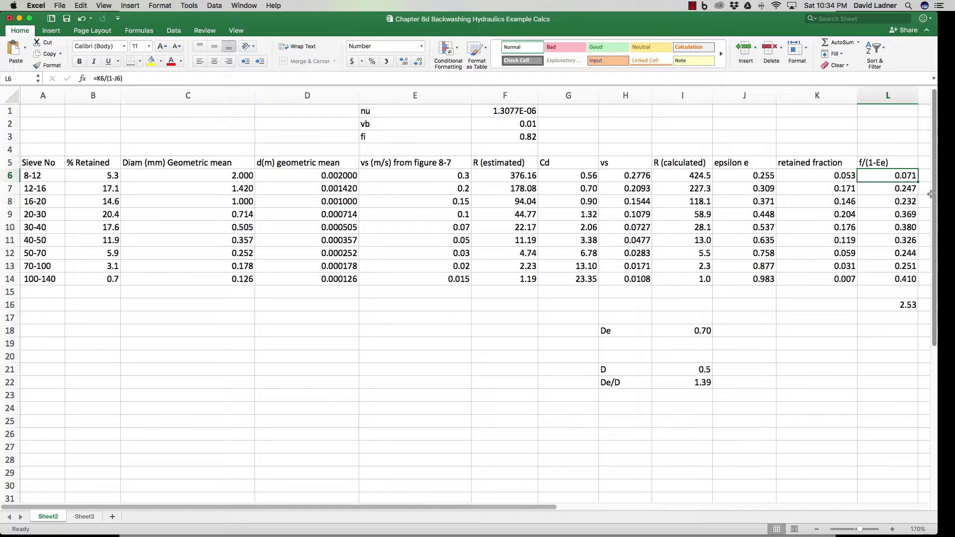
key("Down")
key("Down")
key("Down")
key("Down")
key("Down")
key("Down")
key("Down")
key("Down")
key("Down")
key("Down")
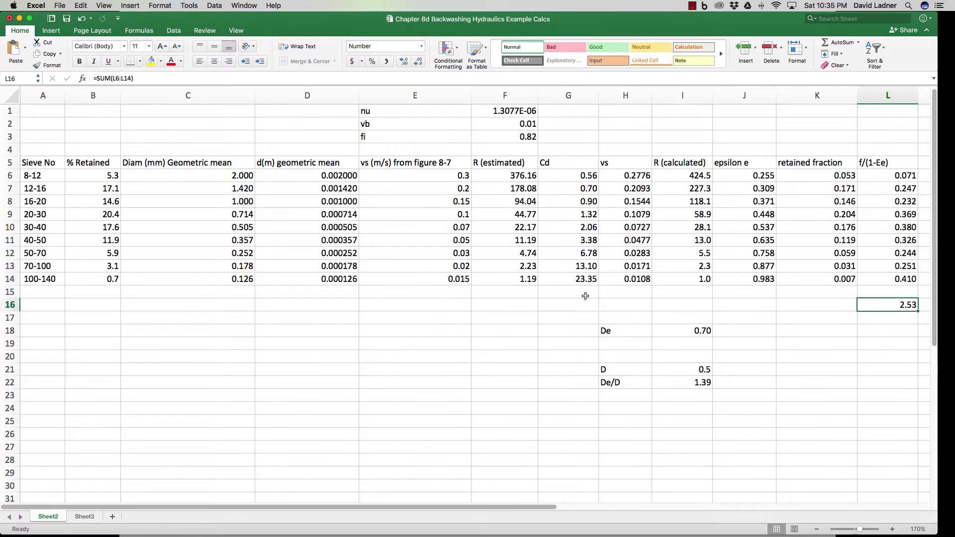
left_click(686, 330)
double_click(686, 331)
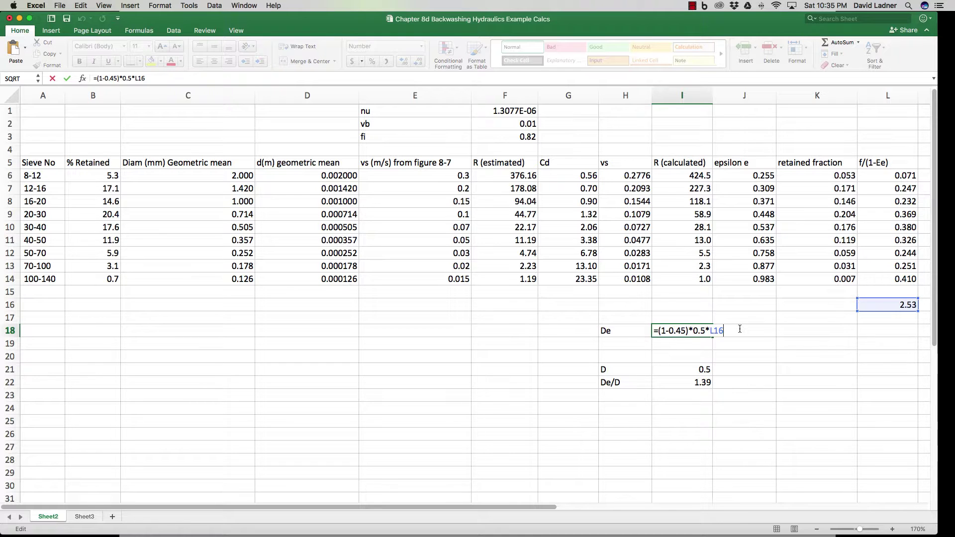
key("Return")
key("Up")
key("Left")
key("Right")
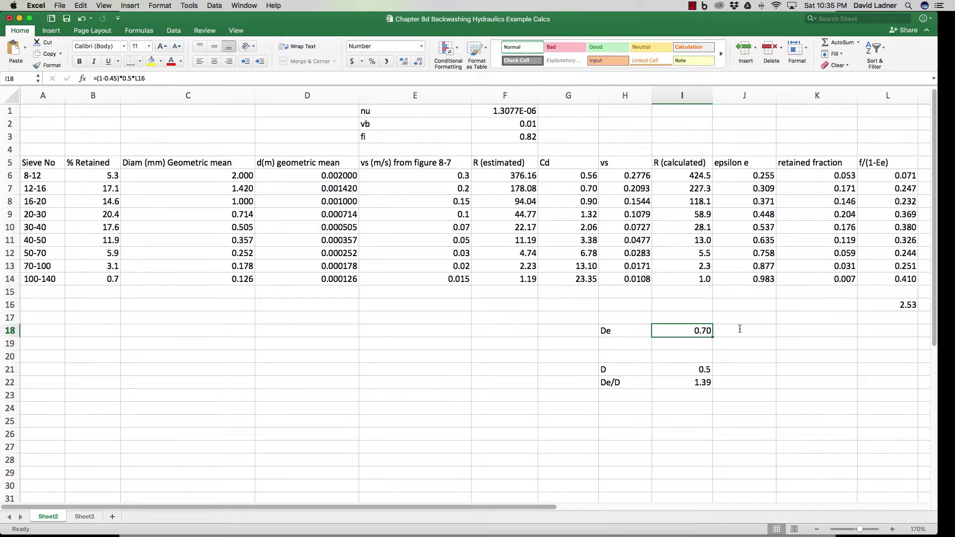
left_click(683, 370)
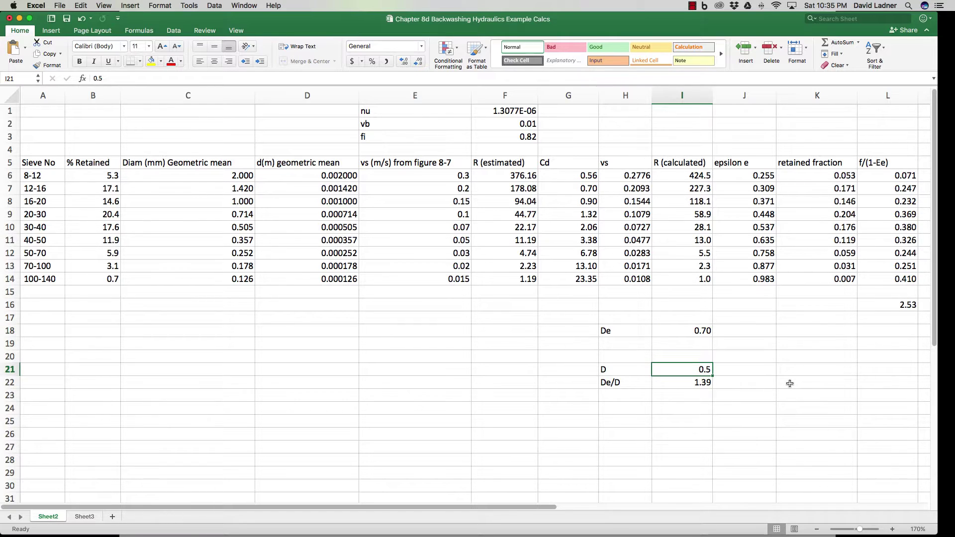
key("Down")
key("Left")
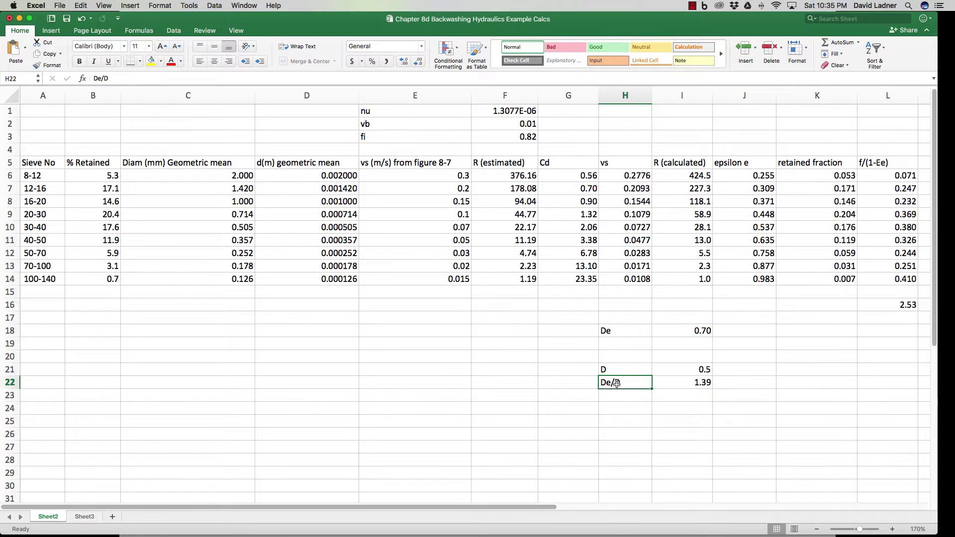
left_click(692, 386)
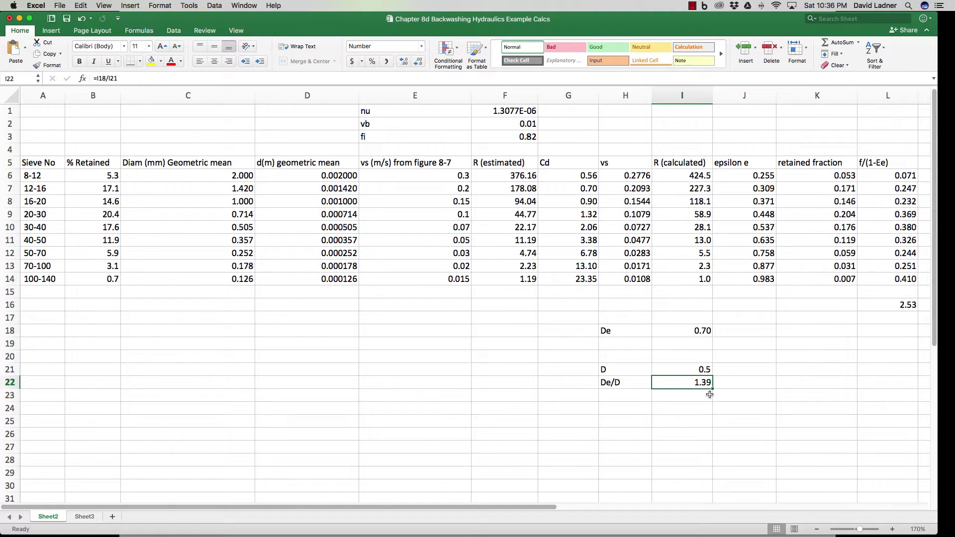
key("super+Tab")
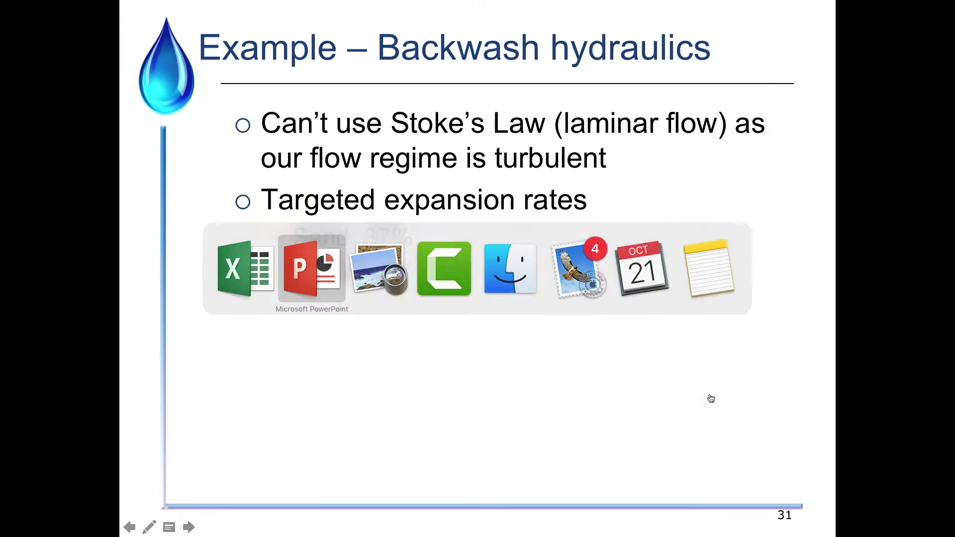
key("super+Tab")
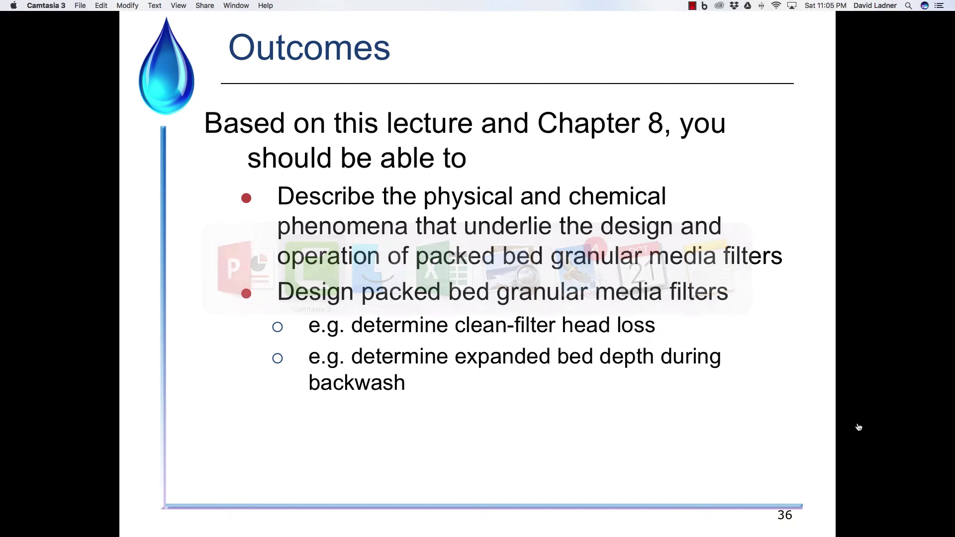
key("super+Tab")
key("super+Tab")
key("super+Tab")
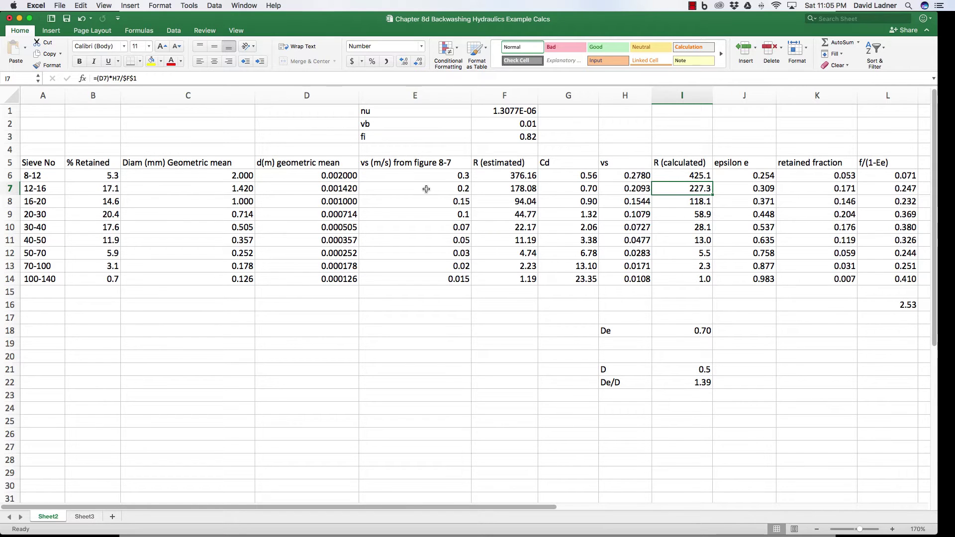
key("super+Tab")
key("super+Tab")
left_click_drag(811, 177, 838, 187)
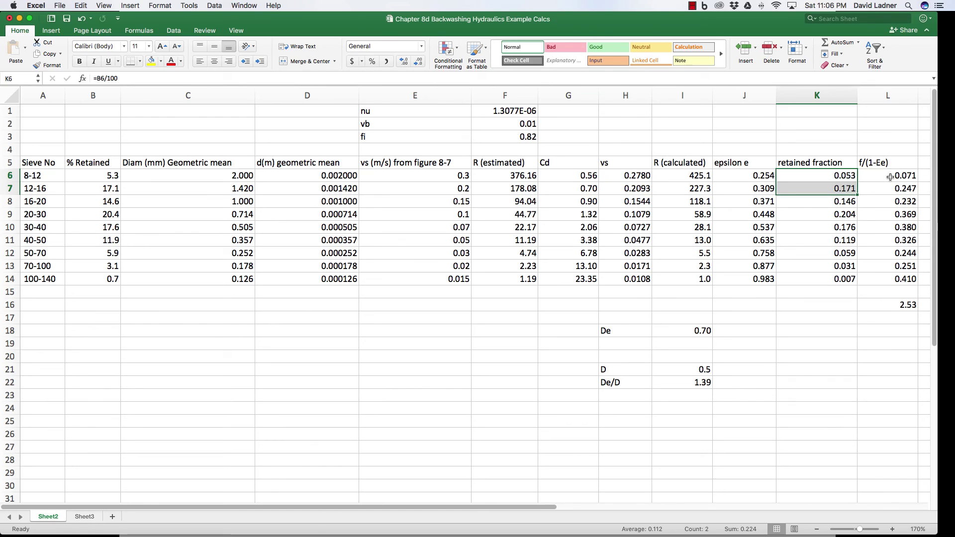
left_click_drag(890, 177, 890, 186)
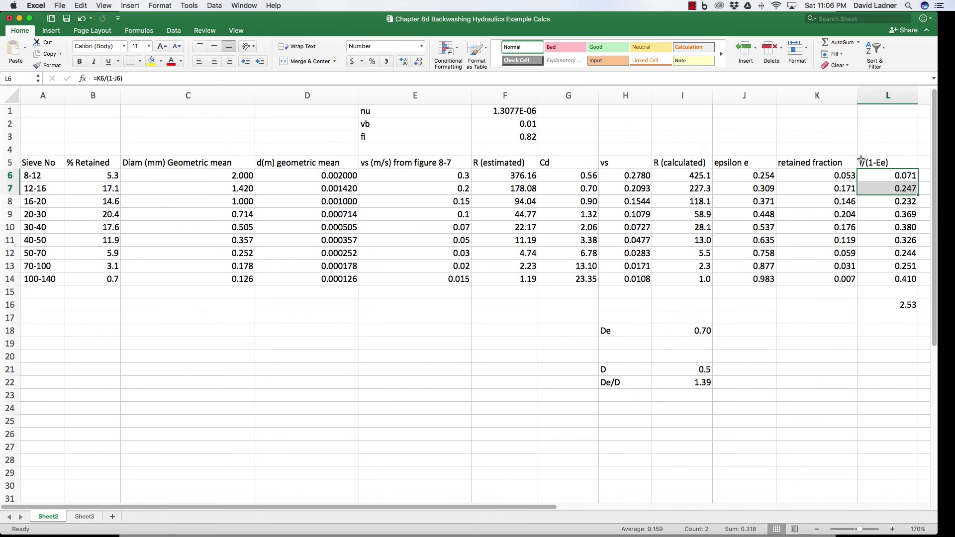
left_click(901, 306)
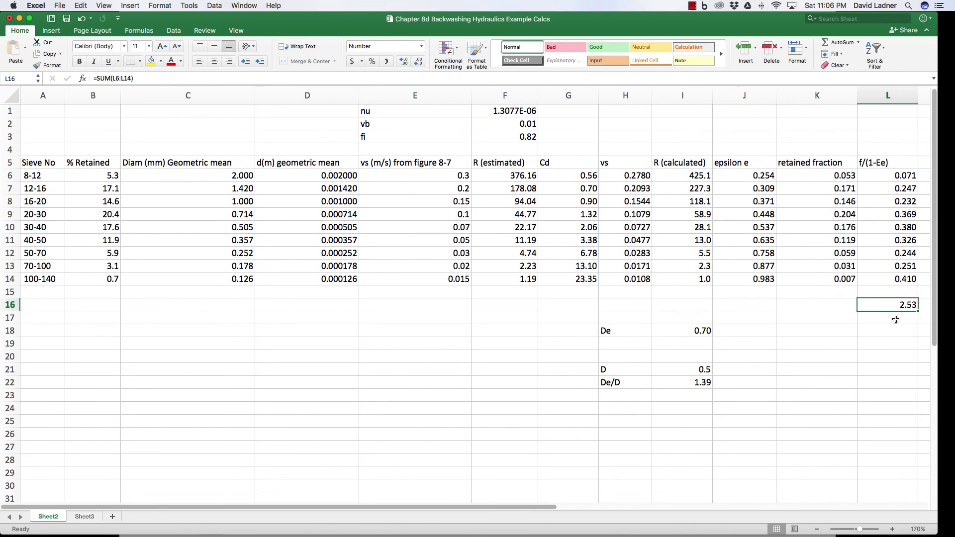